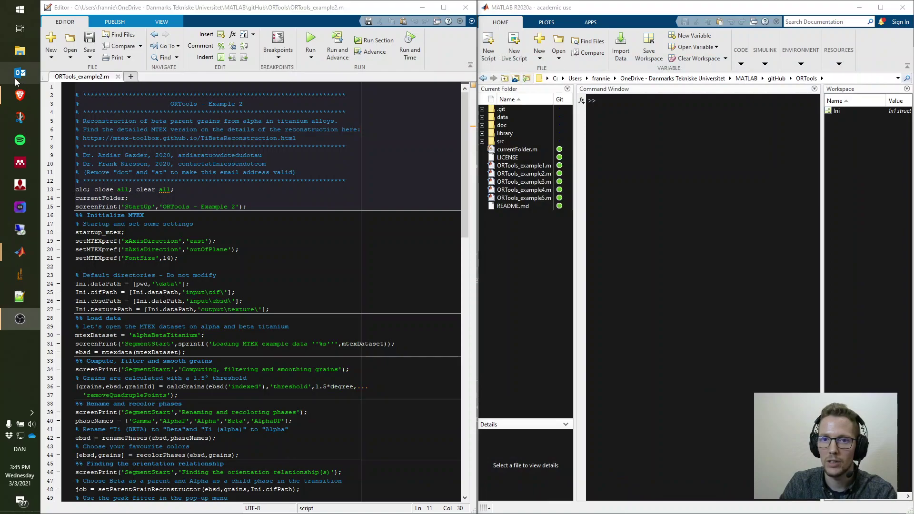
# Switch to the Brave browser, open the MTEX example linked under Example 2 in a new tab, and look through the titanium reconstruction page
pyautogui.click(19, 95)
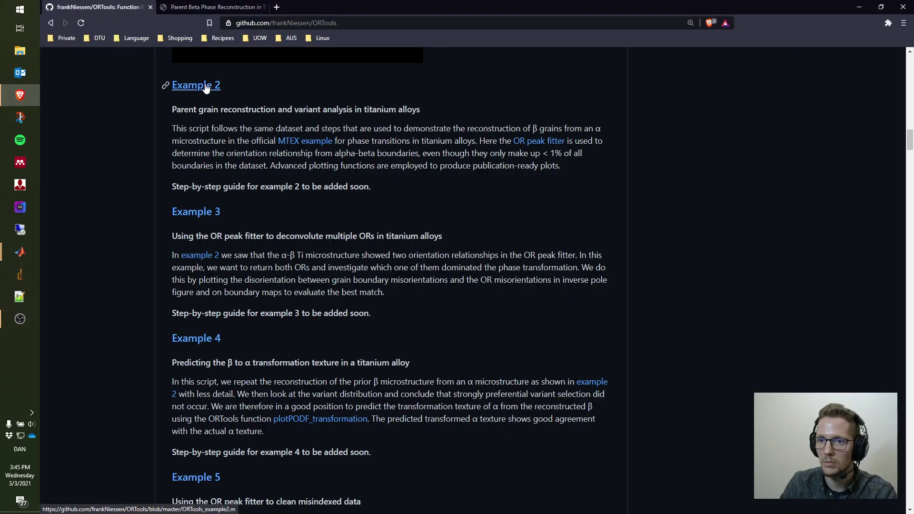
pyautogui.rightClick(310, 146)
pyautogui.click(323, 149)
pyautogui.click(334, 7)
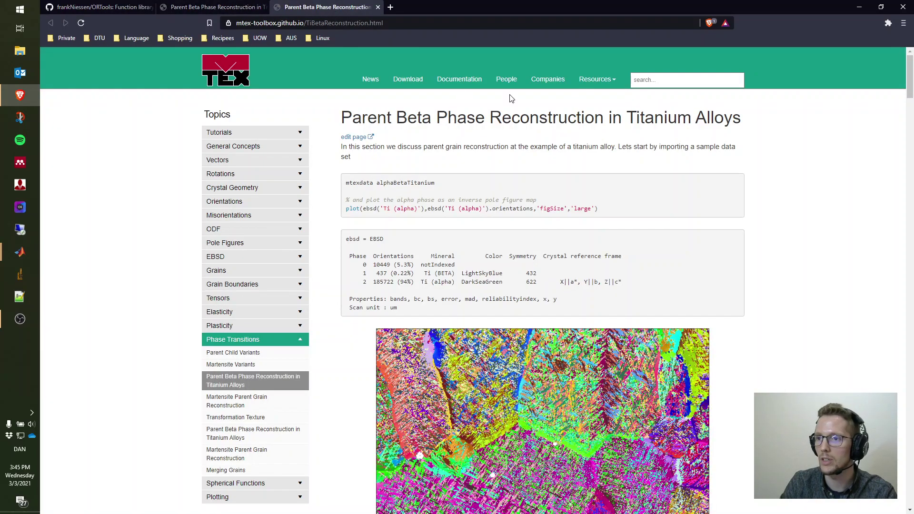
pyautogui.scroll(-20, 881, 258)
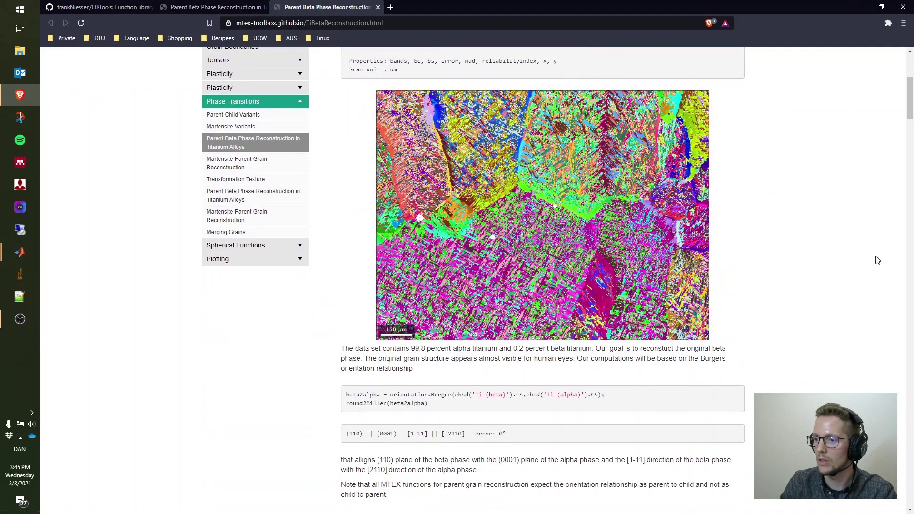
pyautogui.scroll(-12, 846, 257)
pyautogui.scroll(-3, 847, 258)
pyautogui.scroll(20, 847, 257)
pyautogui.scroll(5, 837, 256)
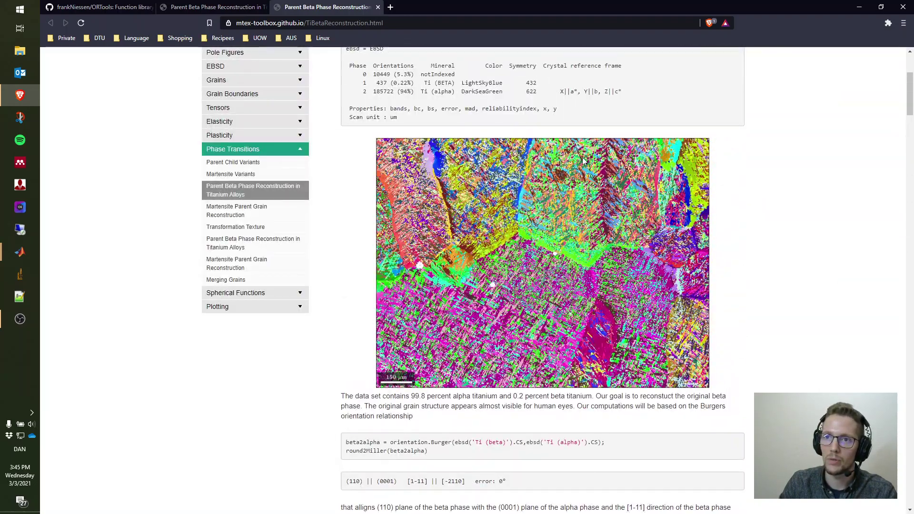
# Go back to the ORTools GitHub page, then return to MATLAB and select ORTools_example2.m in the current folder
pyautogui.click(105, 6)
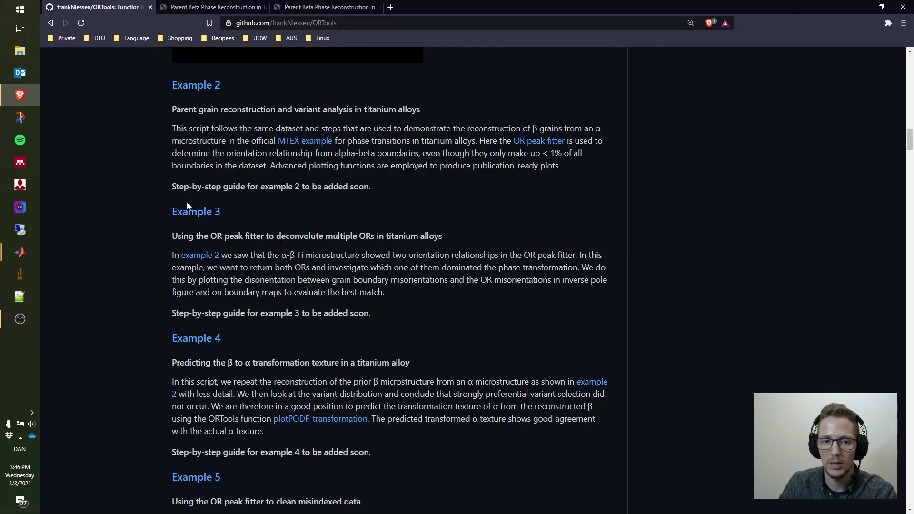
pyautogui.click(6, 258)
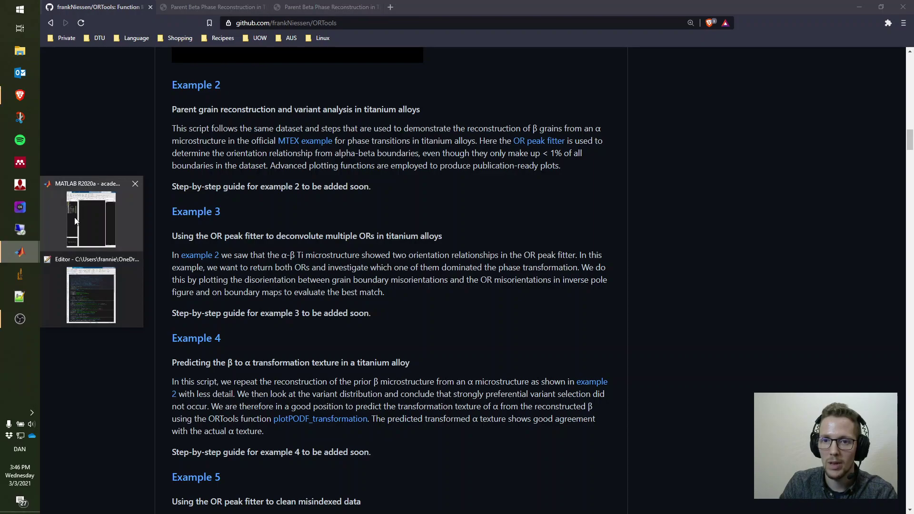
pyautogui.click(89, 219)
pyautogui.click(89, 295)
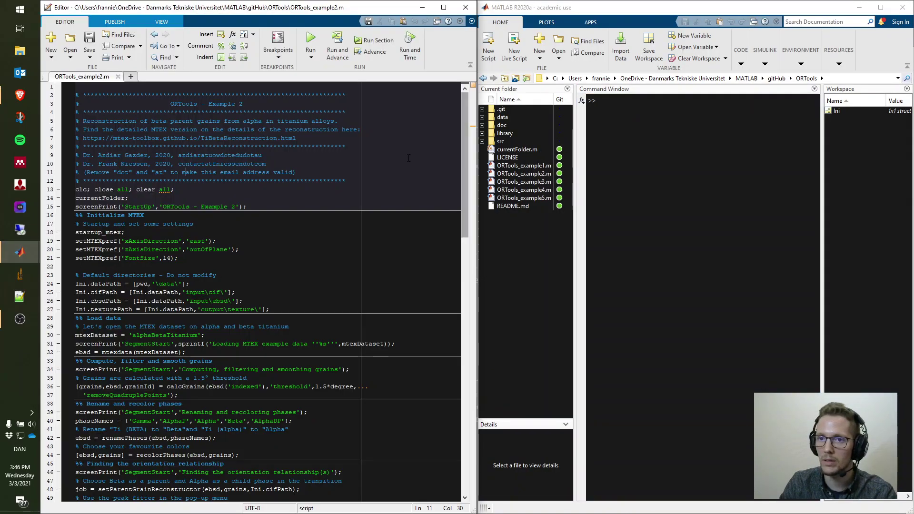
pyautogui.click(531, 174)
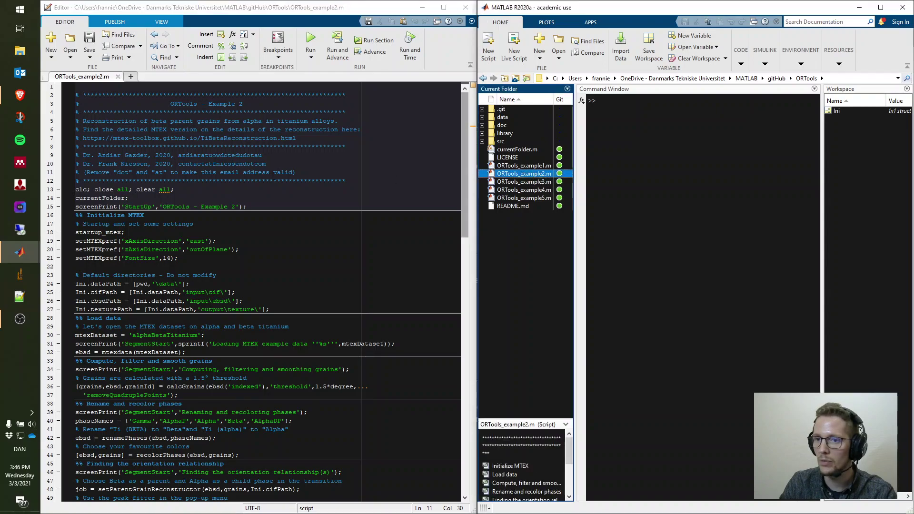
# Run the opening section of the ORTools_example2.m script, followed by its Initialize MTEX section
pyautogui.click(254, 172)
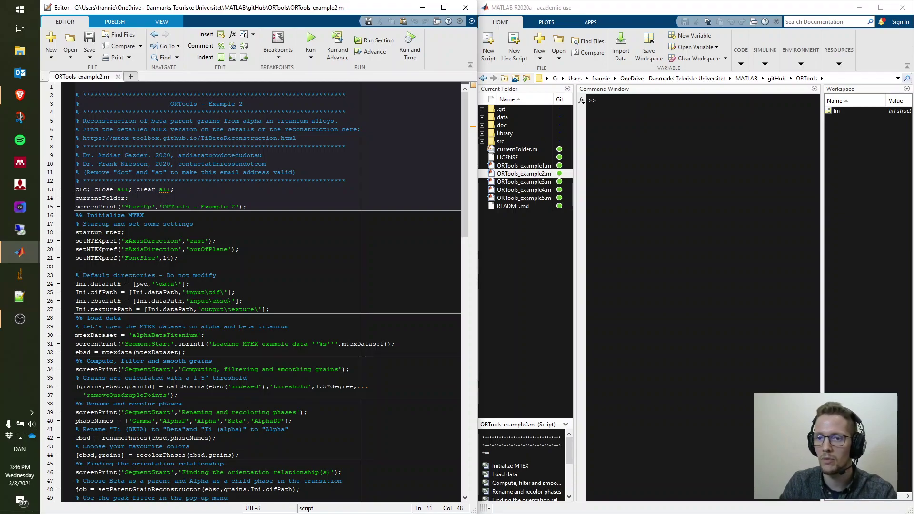
pyautogui.click(274, 187)
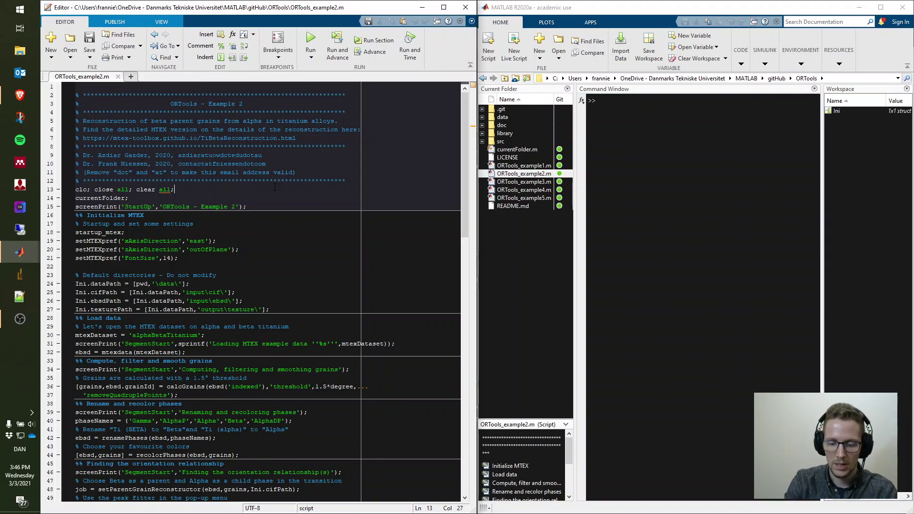
pyautogui.hotkey('ctrl', 'shift', 'Return')
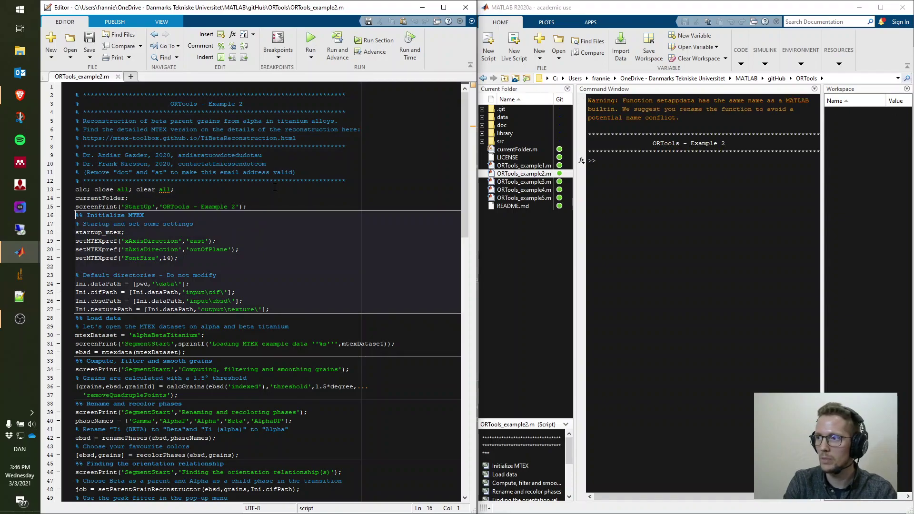
pyautogui.hotkey('ctrl', 'shift', 'Return')
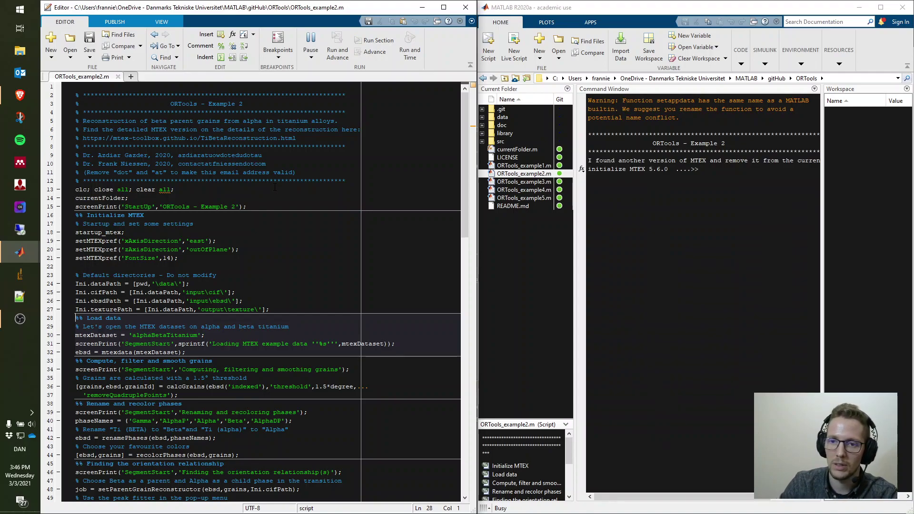
# Run the Load data section for the alphaBetaTitanium dataset and the Compute, filter and smooth grains section
pyautogui.scroll(-1, 257, 249)
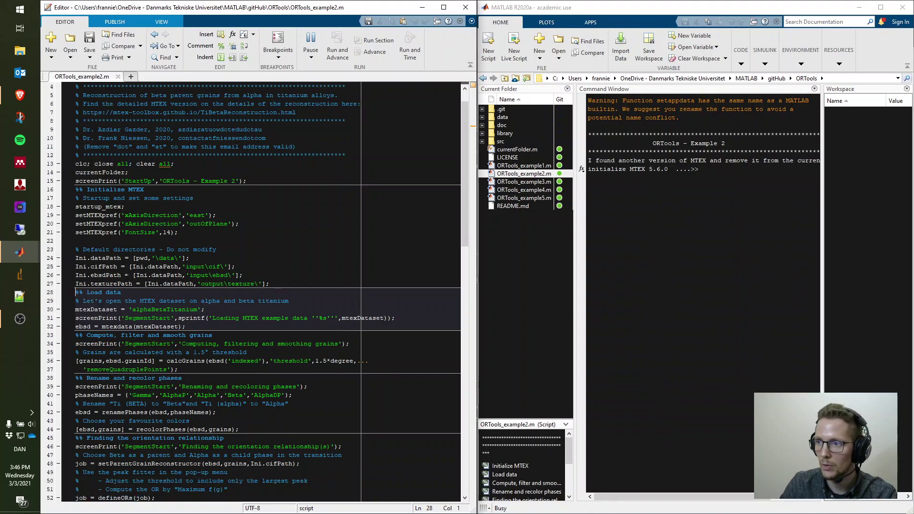
pyautogui.scroll(-1, 156, 275)
pyautogui.click(155, 275)
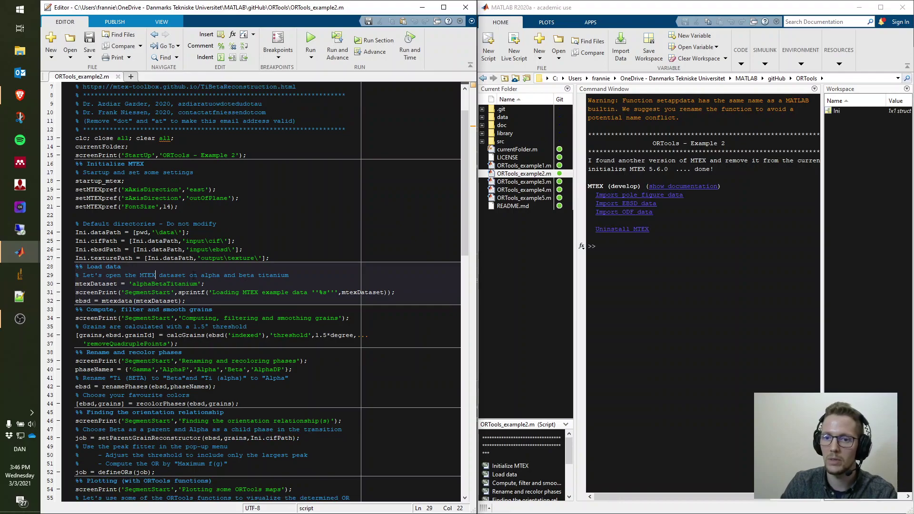
pyautogui.hotkey('ctrl', 'shift', 'Return')
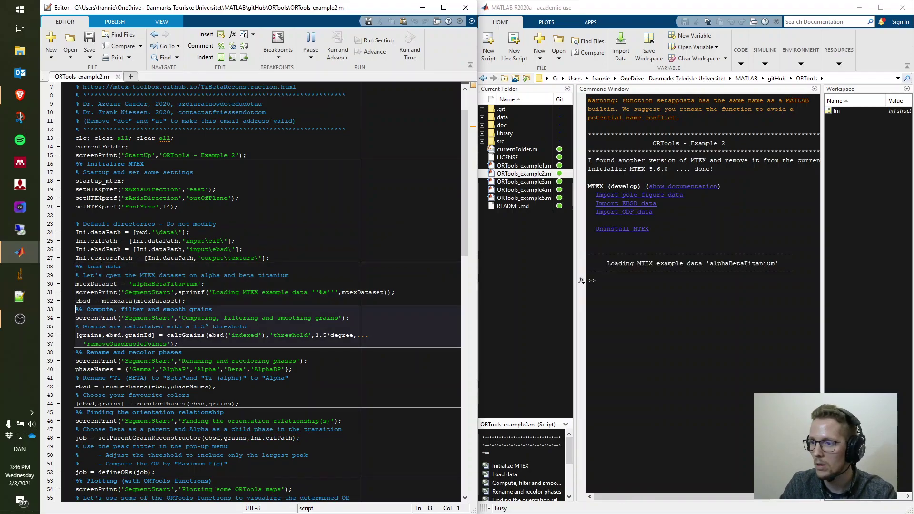
pyautogui.scroll(-1, 119, 309)
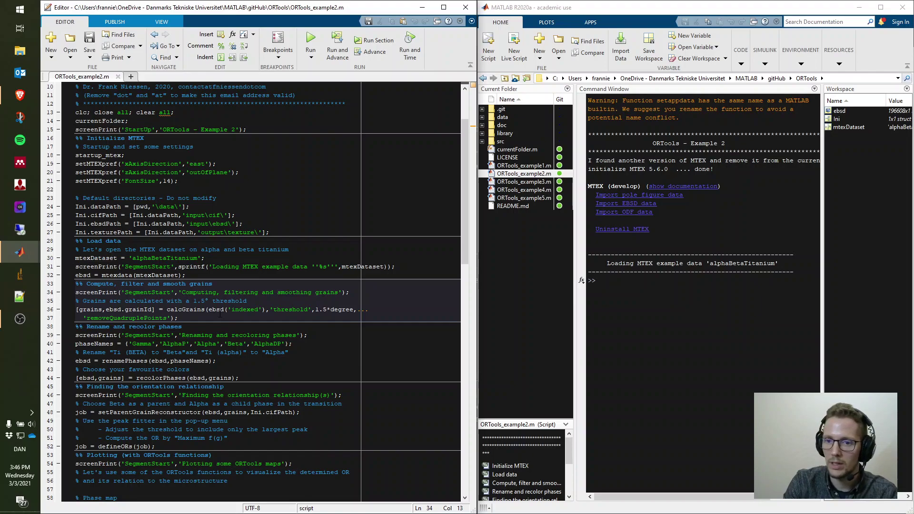
pyautogui.hotkey('ctrl', 'shift', 'Return')
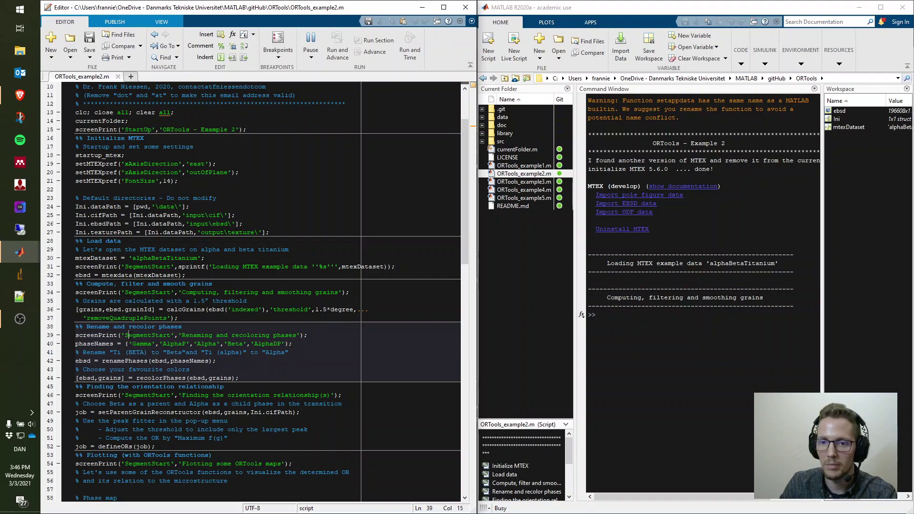
# Run the Rename and recolor phases section, renaming phase Ti (BETA) to Beta and Ti (alpha) to Alpha
pyautogui.scroll(-2, 257, 293)
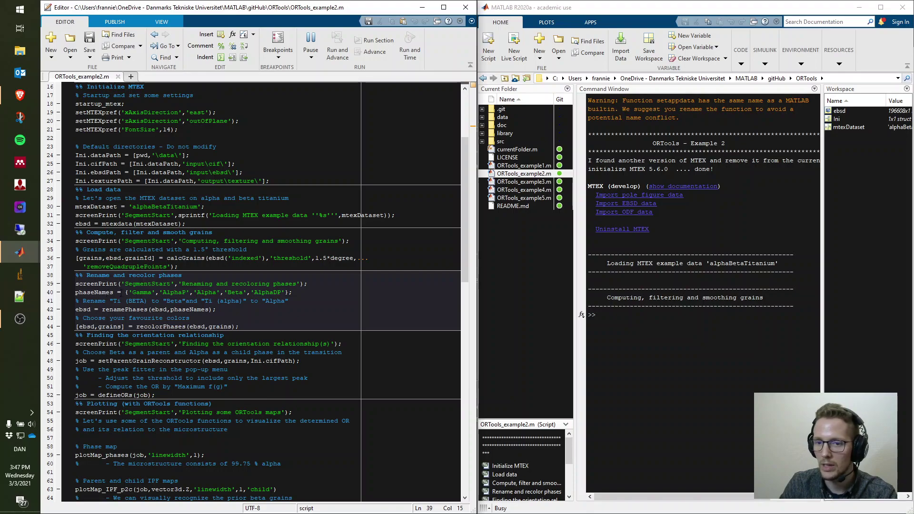
pyautogui.moveTo(76, 292); pyautogui.dragTo(309, 292)
pyautogui.click(289, 295)
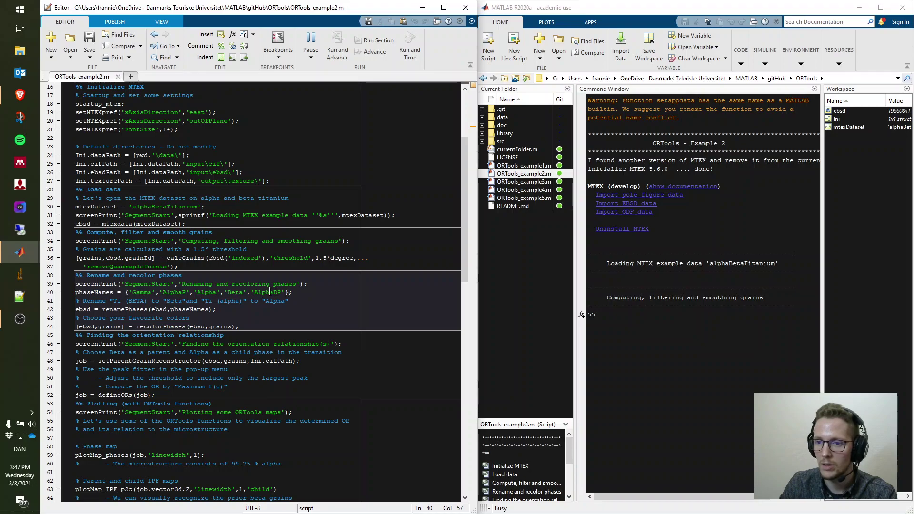
pyautogui.click(171, 292)
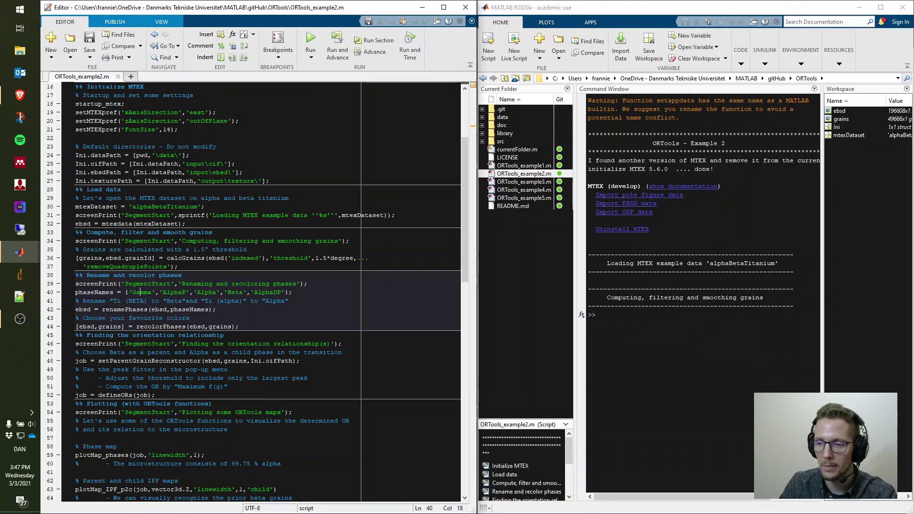
pyautogui.hotkey('ctrl', 'shift', 'Return')
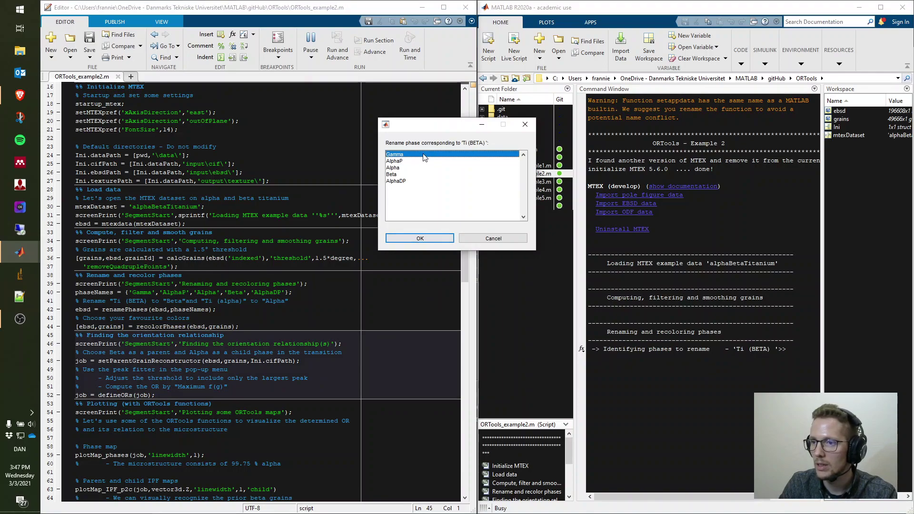
pyautogui.click(395, 175)
pyautogui.press('Return')
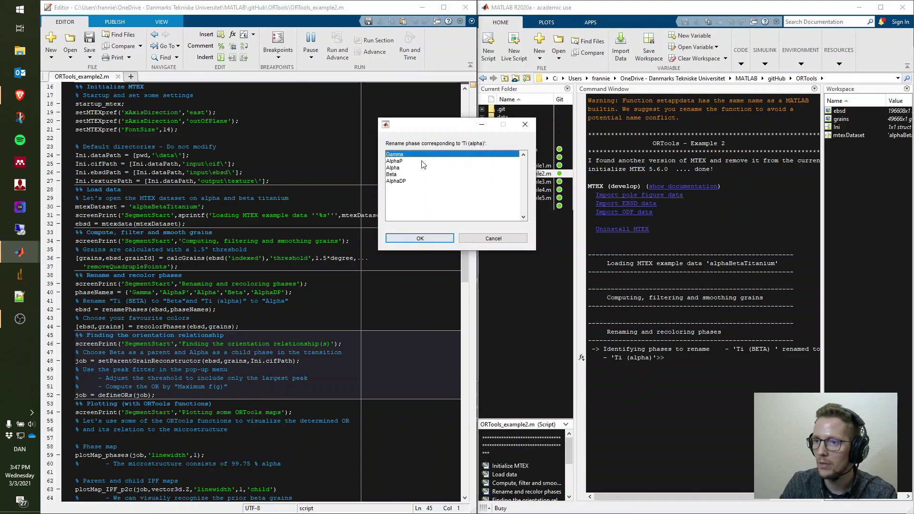
pyautogui.click(395, 168)
pyautogui.press('Return')
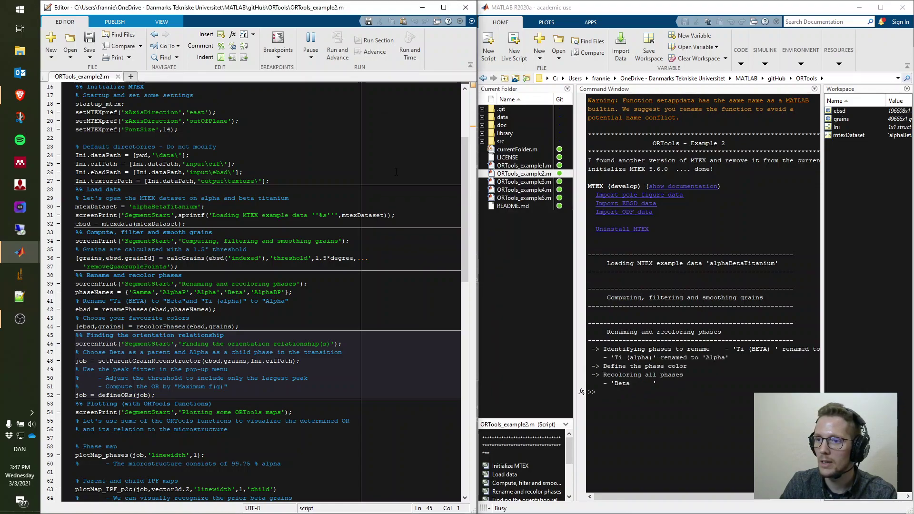
# Assign green as the Beta phase color and dark red as the Alpha phase color
pyautogui.click(296, 194)
pyautogui.click(272, 153)
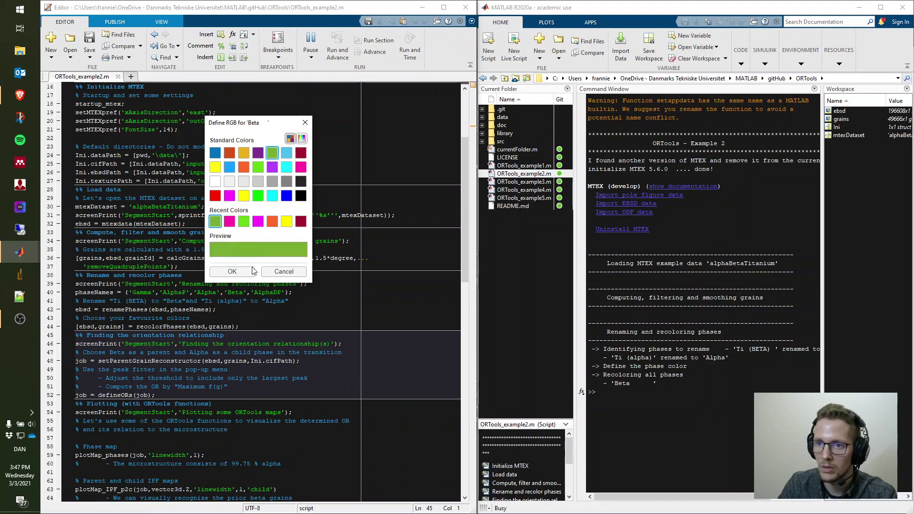
pyautogui.click(232, 271)
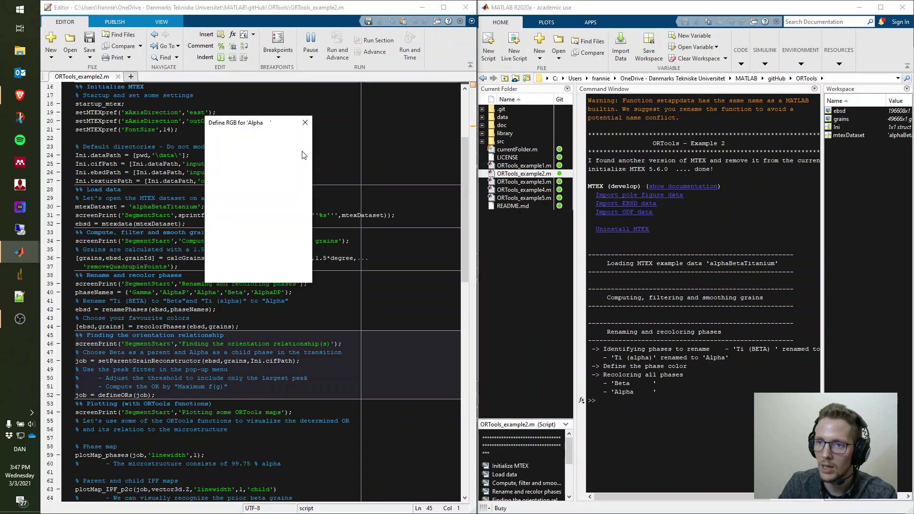
pyautogui.click(301, 154)
pyautogui.click(232, 271)
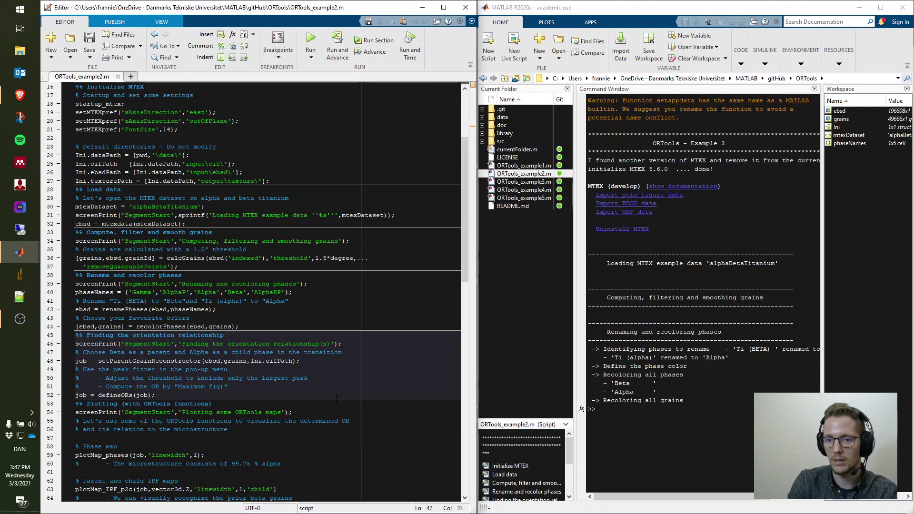
# Run the Finding the orientation relationship section with Beta as the parent phase and Alpha as the child phase
pyautogui.hotkey('ctrl', 'shift', 'Return')
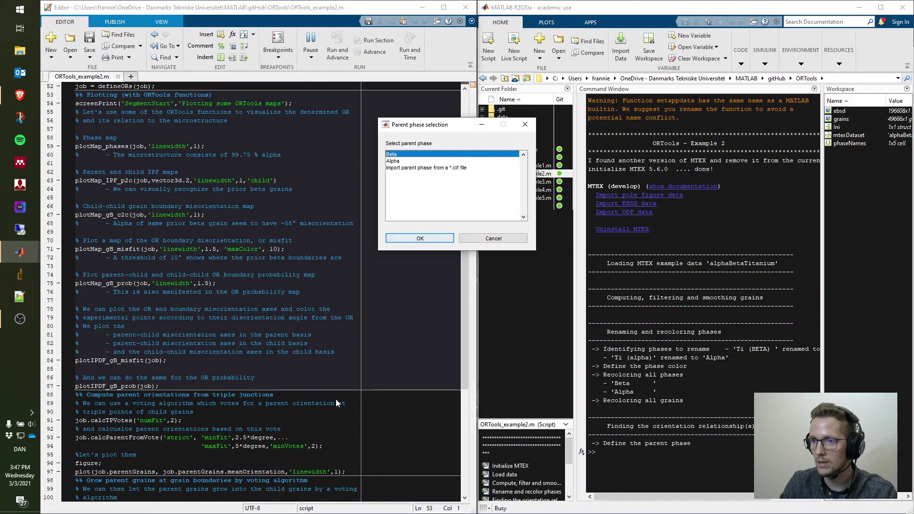
pyautogui.doubleClick(405, 154)
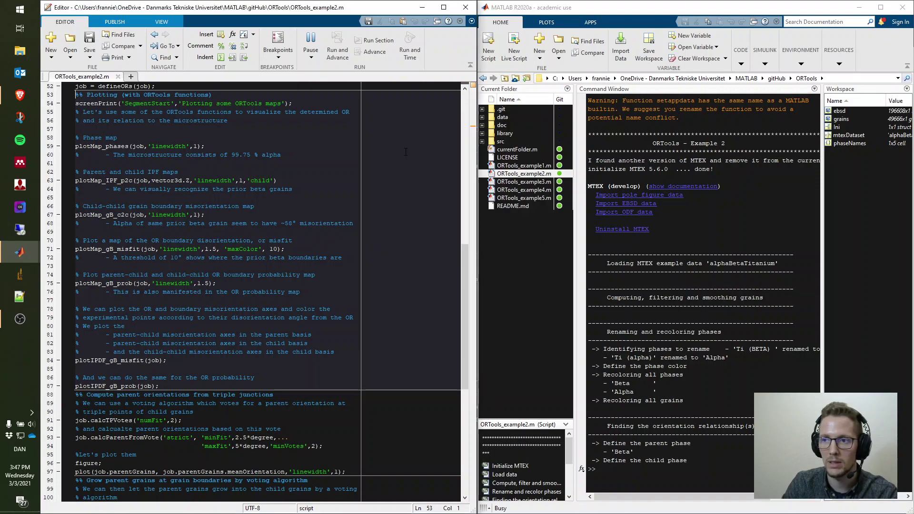
pyautogui.click(402, 161)
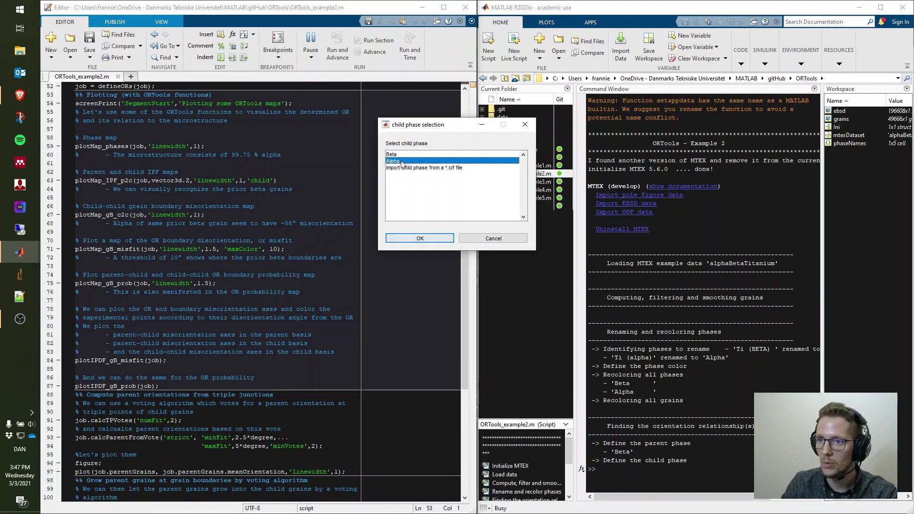
pyautogui.doubleClick(401, 161)
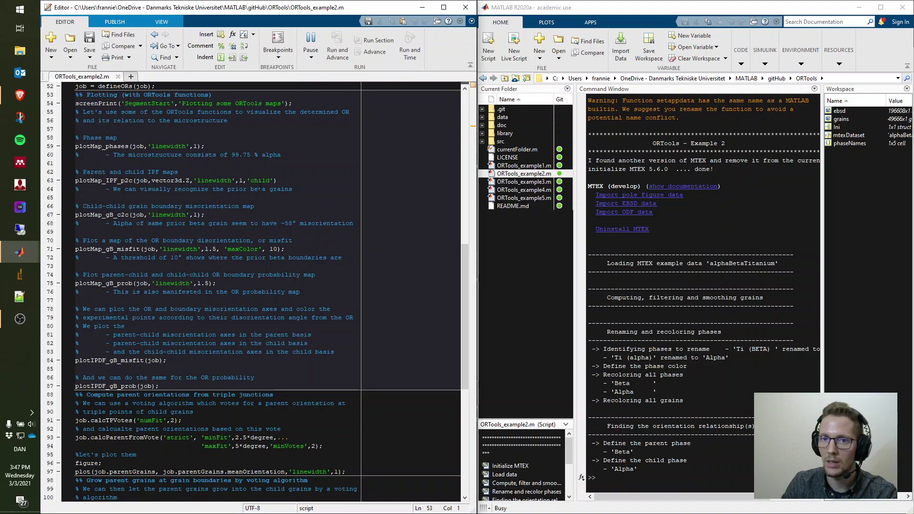
# Choose Peak-fit as the method for defining the orientation relationship and dismiss the threshold instructions
pyautogui.scroll(3, 249, 198)
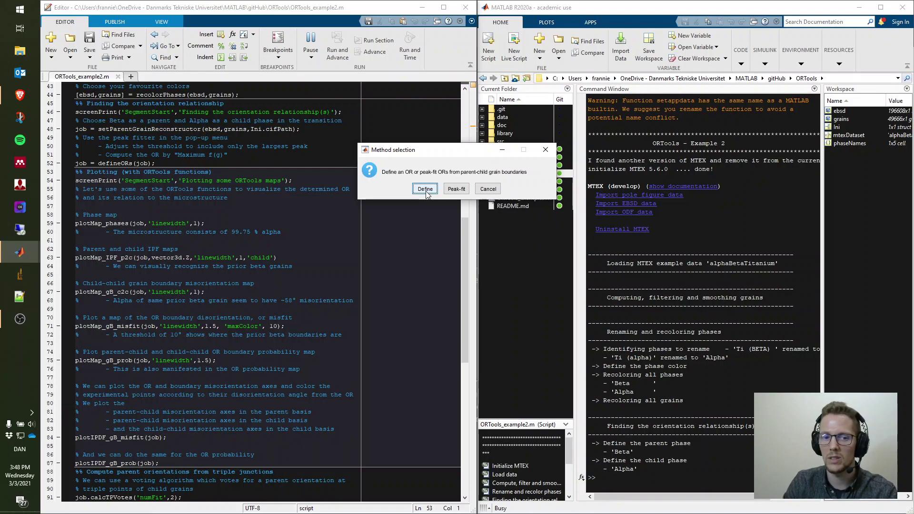
pyautogui.click(464, 191)
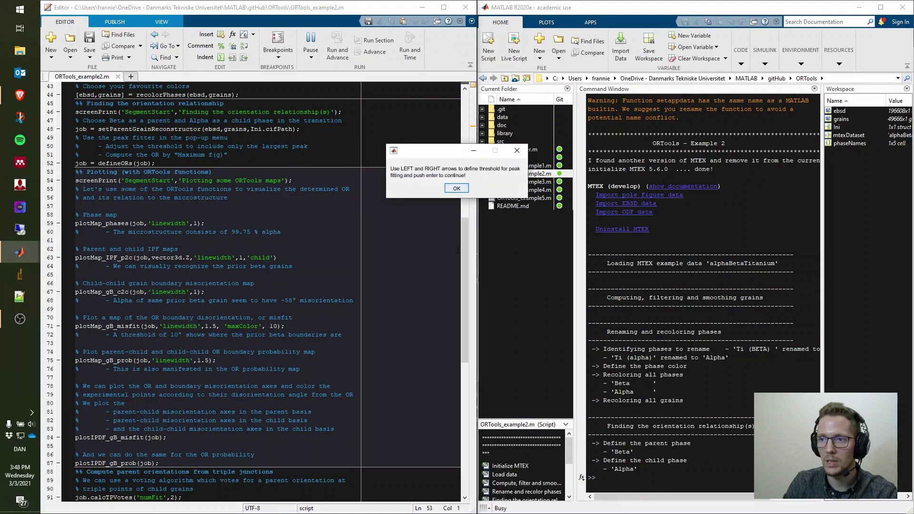
pyautogui.click(457, 189)
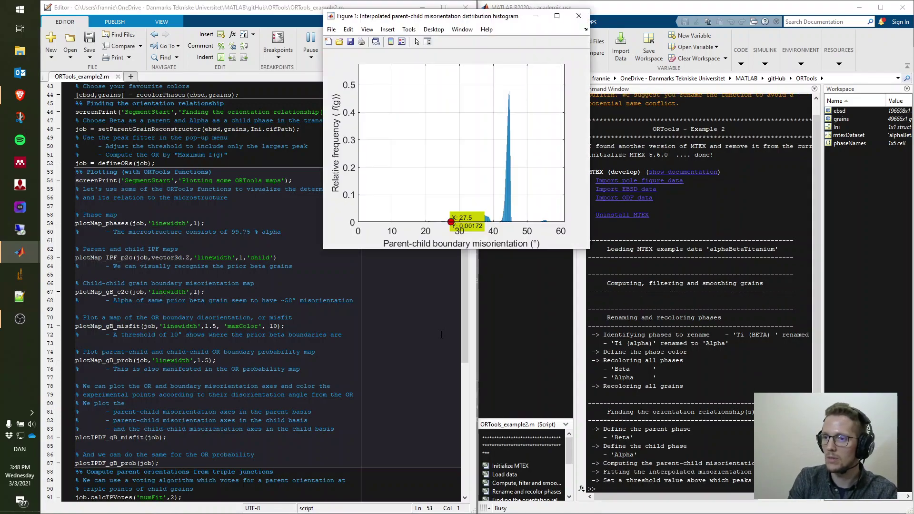
# Set the peak threshold to about 0.1 on the flank of the largest misorientation peak, at about 43.4°, and accept it
pyautogui.press('Right')
pyautogui.press('Right')
pyautogui.press('Right')
pyautogui.press('Right')
pyautogui.press('Right')
pyautogui.press('Right')
pyautogui.press('Right')
pyautogui.press('Right')
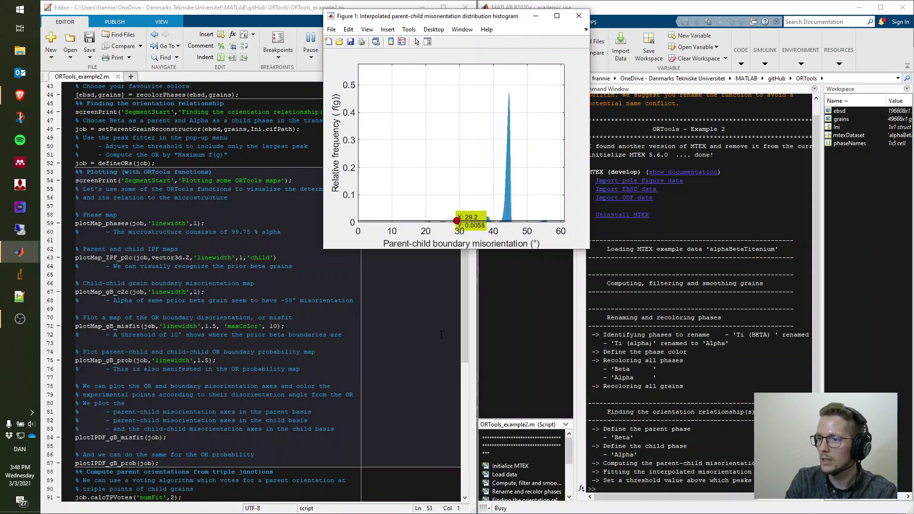
pyautogui.press('Right')
pyautogui.press('Right')
pyautogui.press('Right')
pyautogui.press('Right')
pyautogui.press('Right')
pyautogui.press('Right')
pyautogui.press('Right')
pyautogui.press('Right')
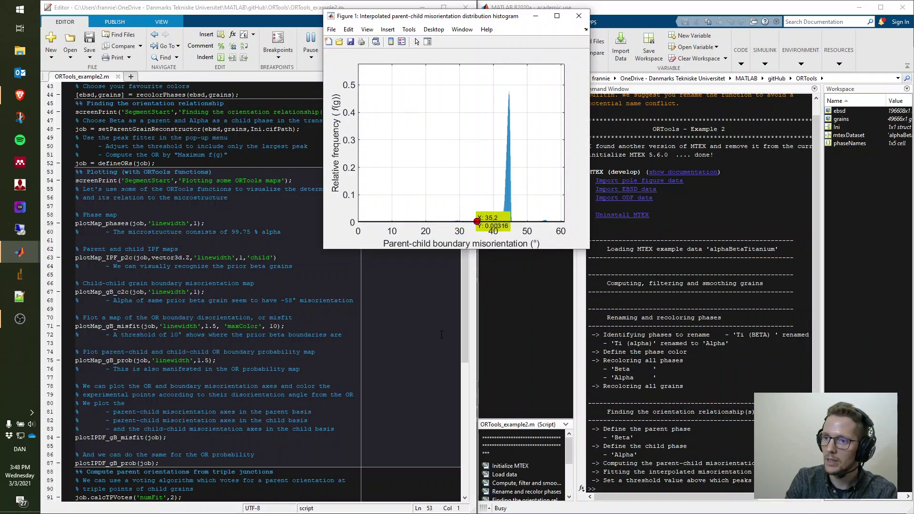
pyautogui.press('Right')
pyautogui.press('Right')
pyautogui.press('Right')
pyautogui.press('Right')
pyautogui.press('Right')
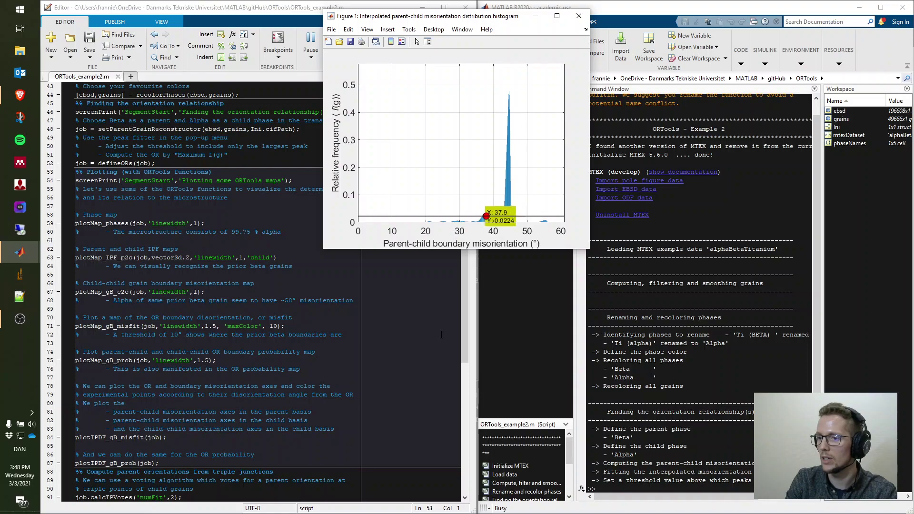
pyautogui.press('Right')
pyautogui.press('Right')
pyautogui.press('Right')
pyautogui.press('Right')
pyautogui.press('Right')
pyautogui.press('Right')
pyautogui.press('Right')
pyautogui.press('Right')
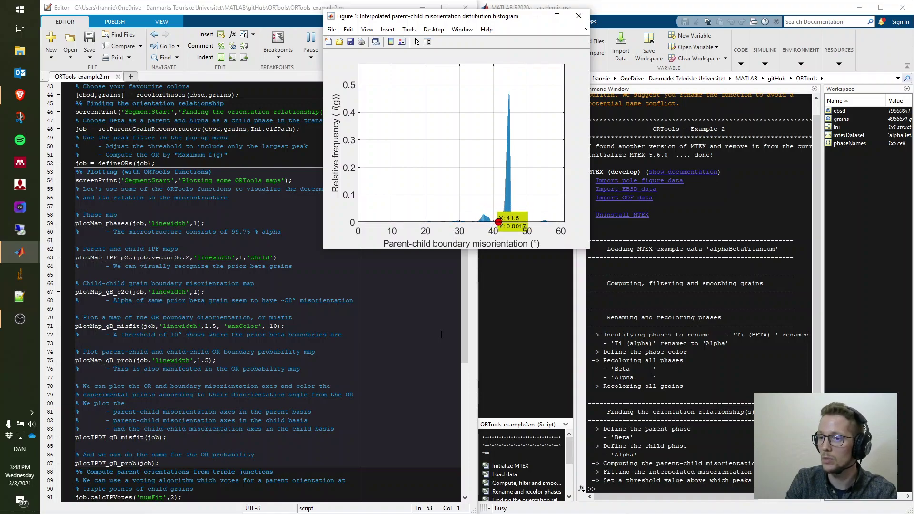
pyautogui.press('Right')
pyautogui.press('Right')
pyautogui.press('Right')
pyautogui.press('Left')
pyautogui.press('Left')
pyautogui.press('Left')
pyautogui.press('Left')
pyautogui.press('Left')
pyautogui.press('Left')
pyautogui.press('Right')
pyautogui.press('Right')
pyautogui.press('Left')
pyautogui.press('Left')
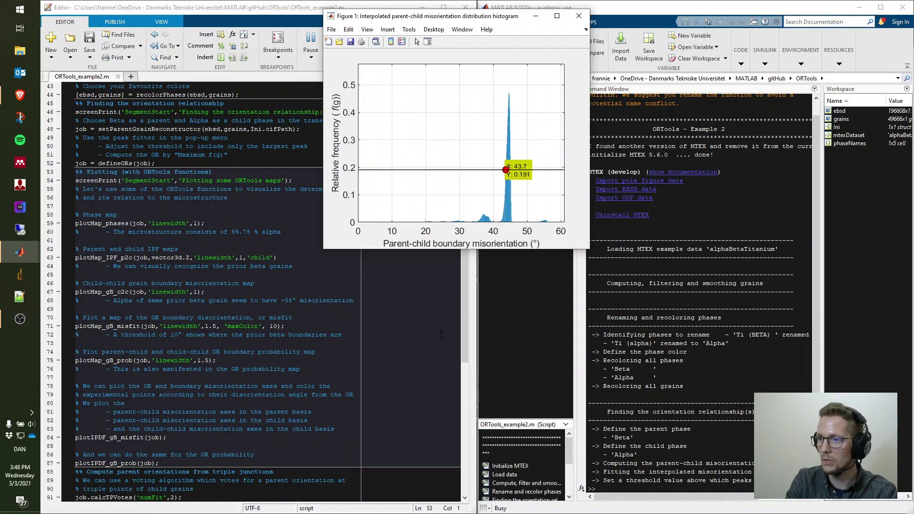
pyautogui.press('Right')
pyautogui.press('Right')
pyautogui.press('Left')
pyautogui.press('Left')
pyautogui.press('Left')
pyautogui.press('Left')
pyautogui.press('Left')
pyautogui.press('Left')
pyautogui.press('Left')
pyautogui.press('Left')
pyautogui.press('Left')
pyautogui.press('Right')
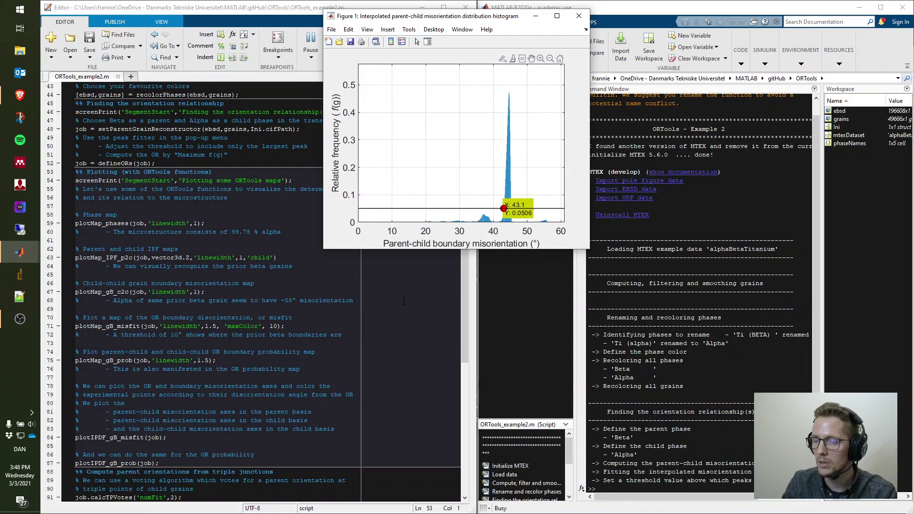
pyautogui.press('Up')
pyautogui.press('Up')
pyautogui.press('Up')
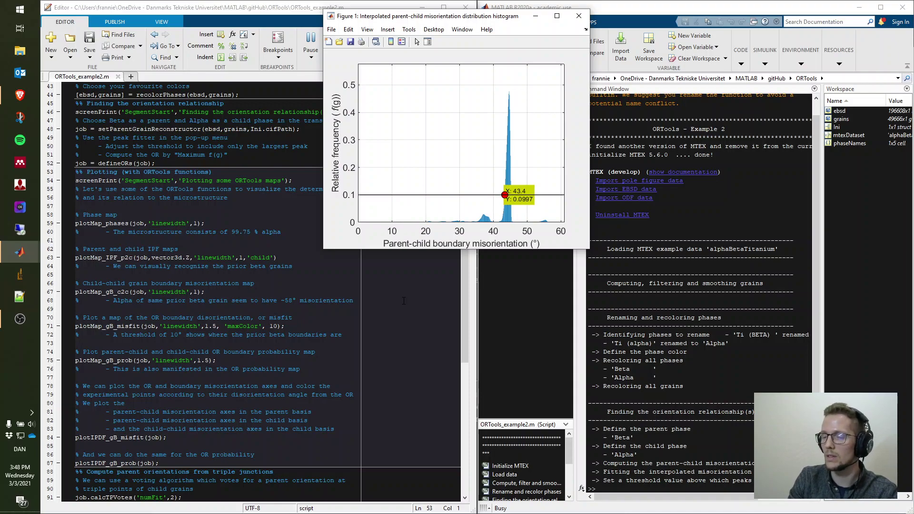
pyautogui.press('Return')
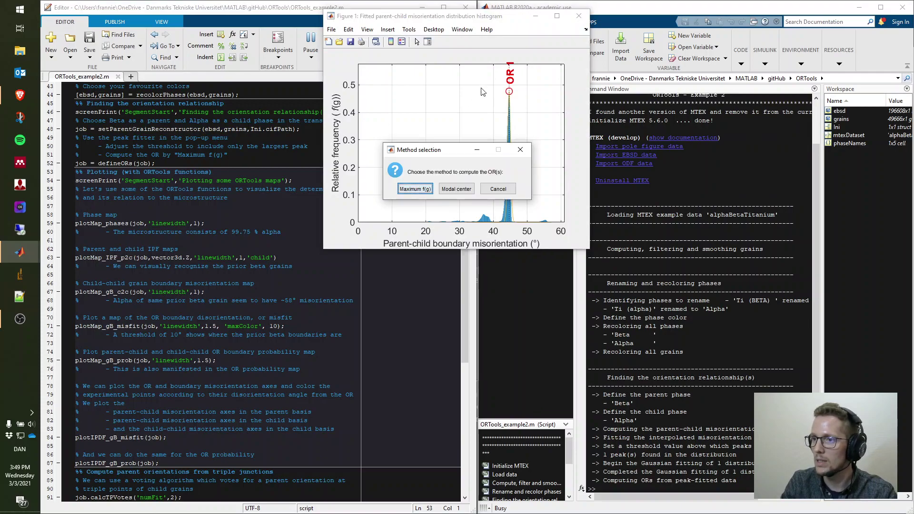
# Compute the orientation relationship with the Maximum f(g) method and examine the angular deviations of its parallel planes and directions
pyautogui.click(415, 189)
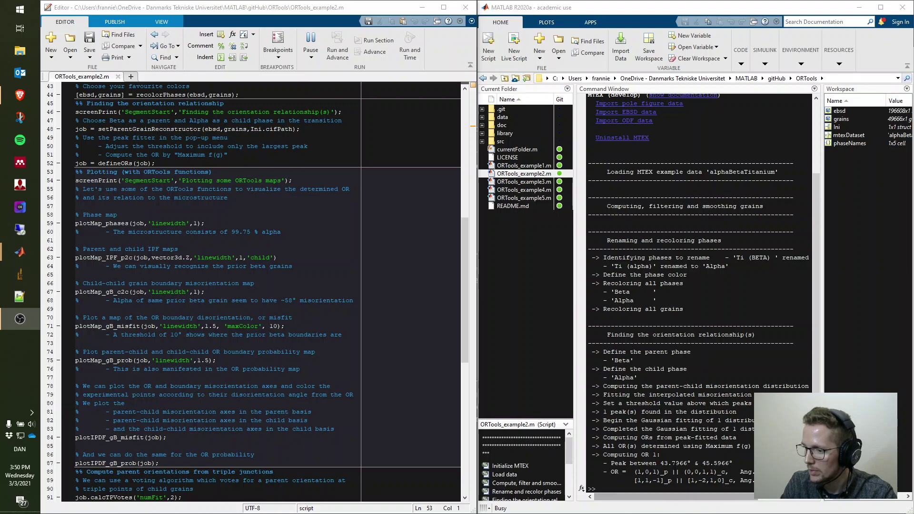
pyautogui.moveTo(663, 501); pyautogui.dragTo(684, 500)
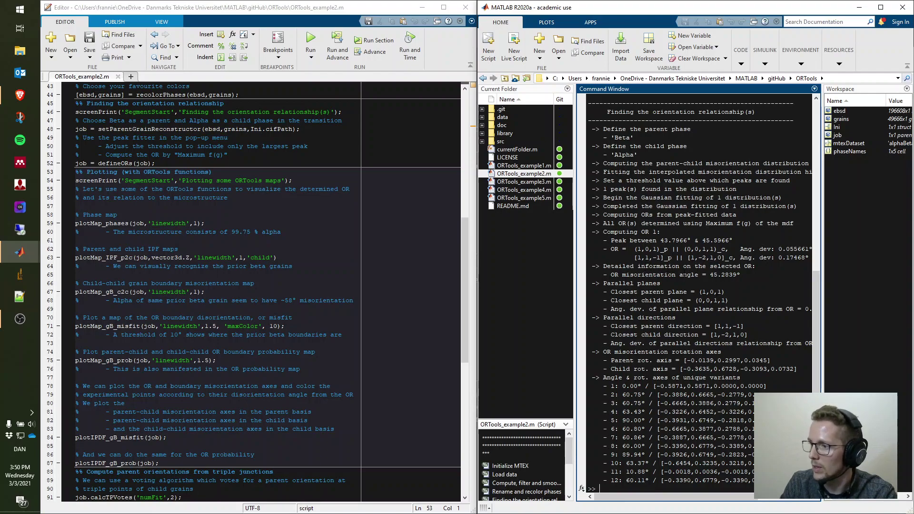
pyautogui.moveTo(590, 248); pyautogui.dragTo(800, 257)
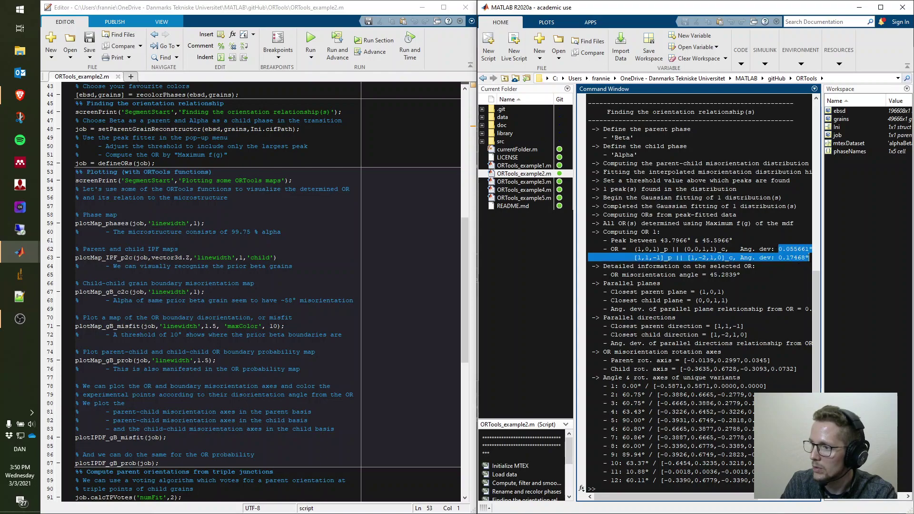
pyautogui.click(798, 257)
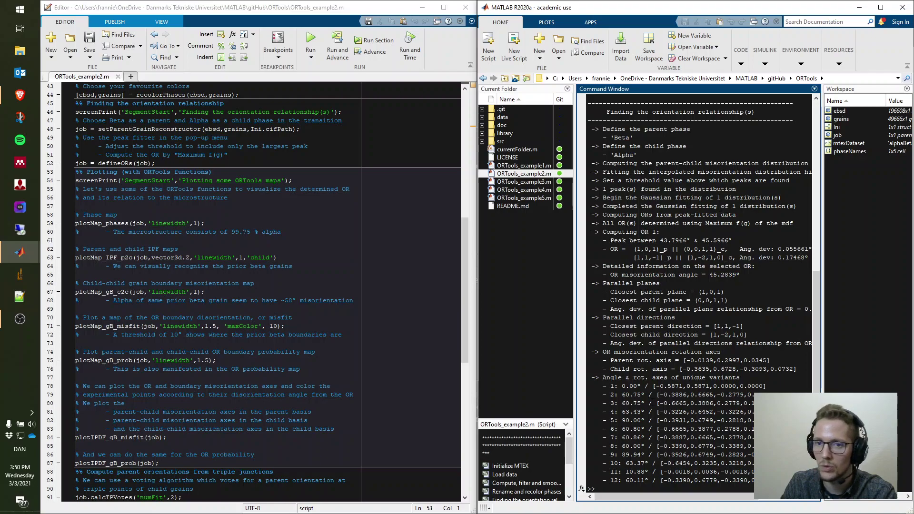
# Run only the plotMap_phases line to plot the phase map with linewidth 1
pyautogui.click(136, 197)
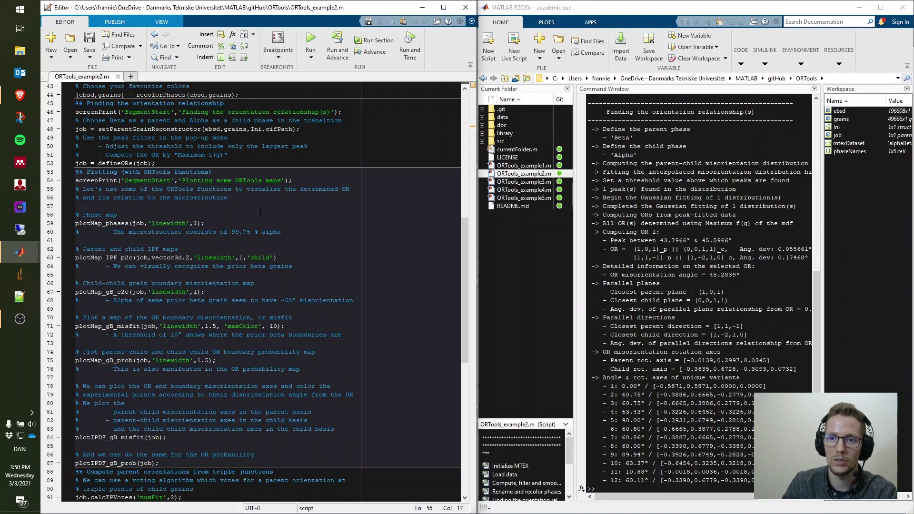
pyautogui.moveTo(205, 223); pyautogui.dragTo(75, 223)
pyautogui.press('F9')
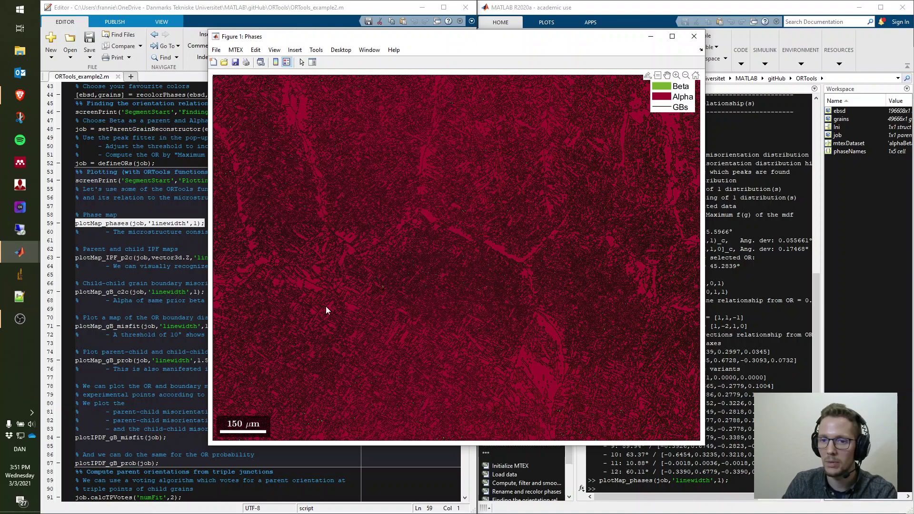
# Run only the plotMap_IPF_p2c line to plot the child IPF maps with linewidth 1, and move the resulting figure off the script
pyautogui.click(61, 263)
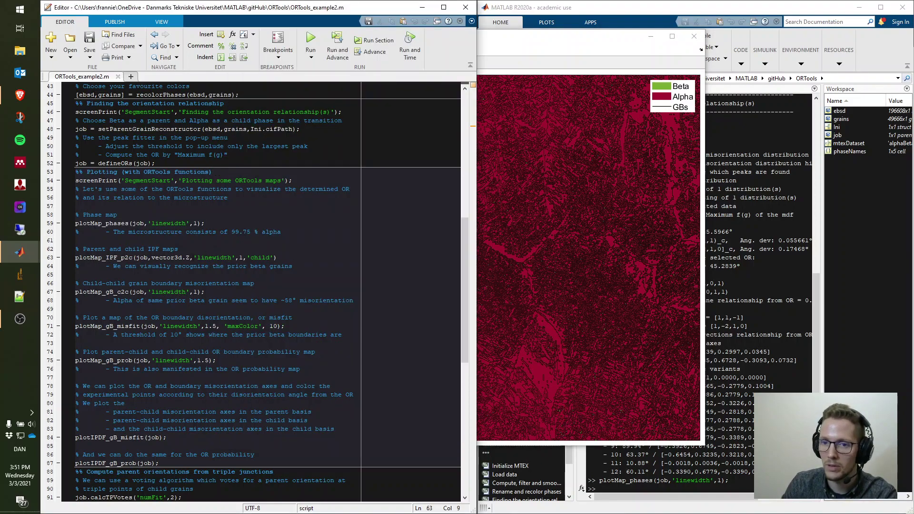
pyautogui.click(61, 260)
pyautogui.press('F9')
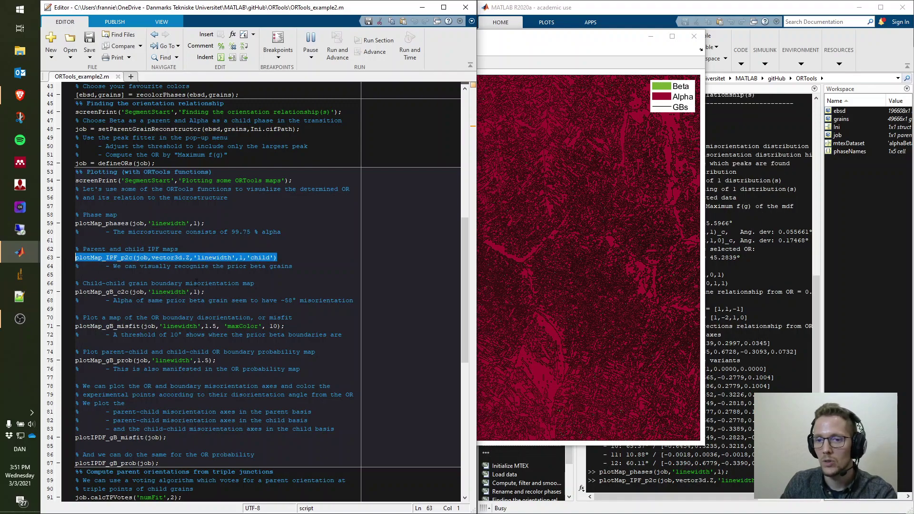
pyautogui.click(125, 272)
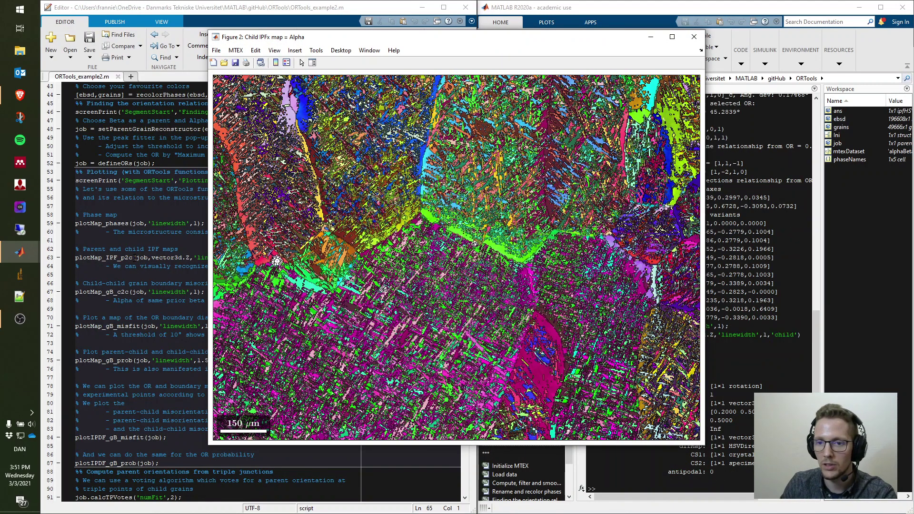
pyautogui.moveTo(295, 38); pyautogui.dragTo(418, 39)
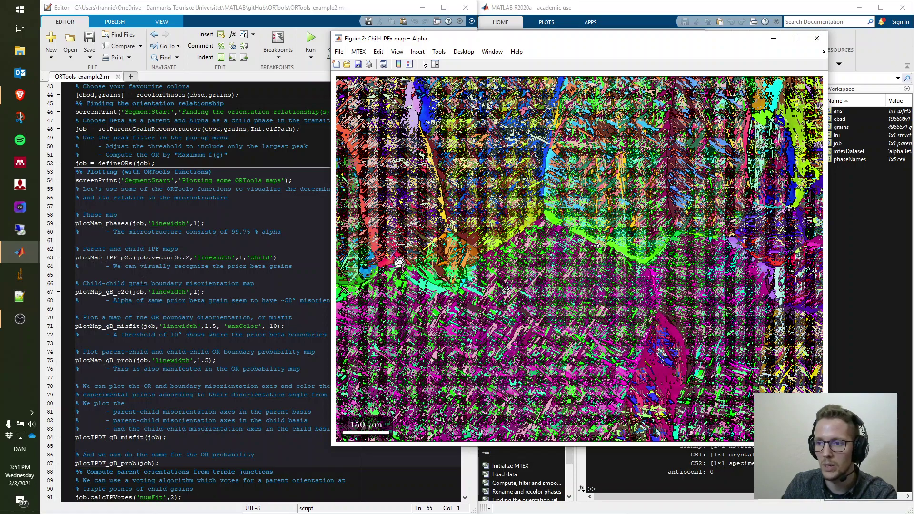
# Run only the plotMap_gB_c2c line with linewidth 1 and bring the child-child boundary misorientation map to the front
pyautogui.click(141, 282)
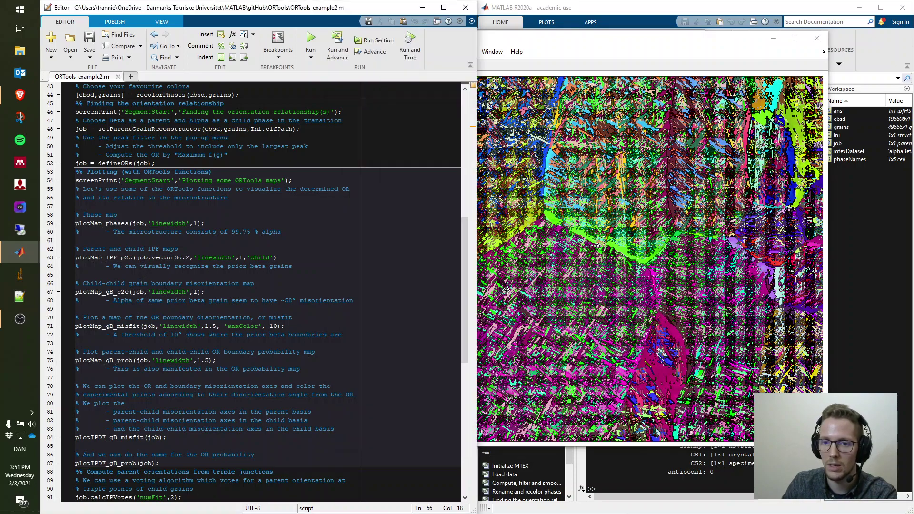
pyautogui.moveTo(215, 291); pyautogui.dragTo(75, 291)
pyautogui.press('F9')
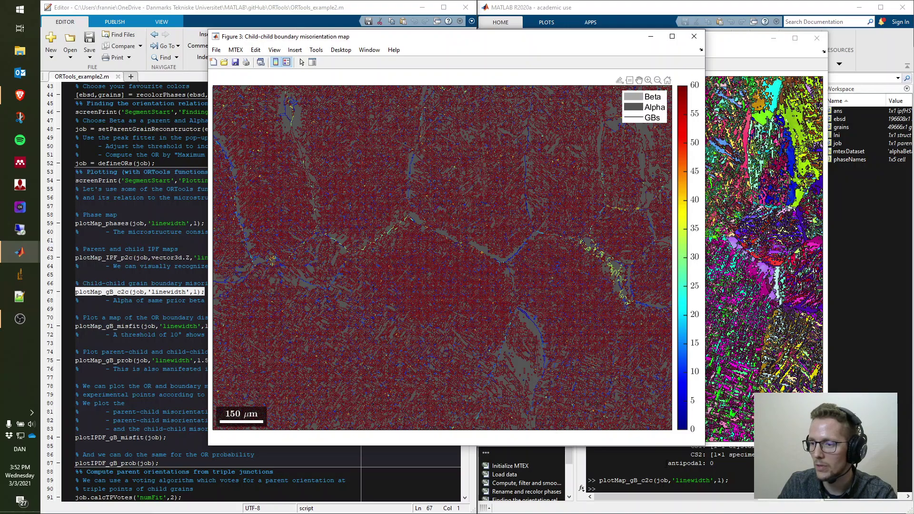
pyautogui.click(677, 460)
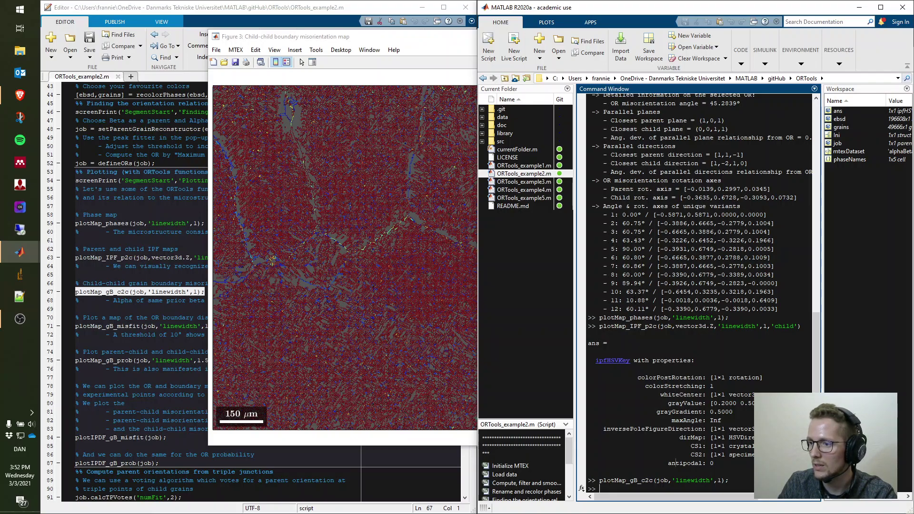
pyautogui.click(371, 37)
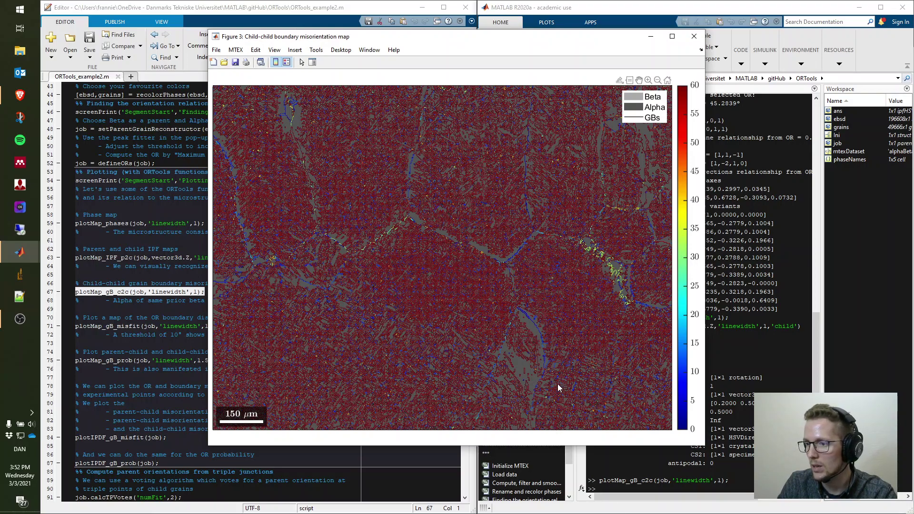
# Run only the plotMap_gB_misfit line to plot the OR boundary disorientation map with linewidth 1.5 and maxColor 10
pyautogui.click(99, 334)
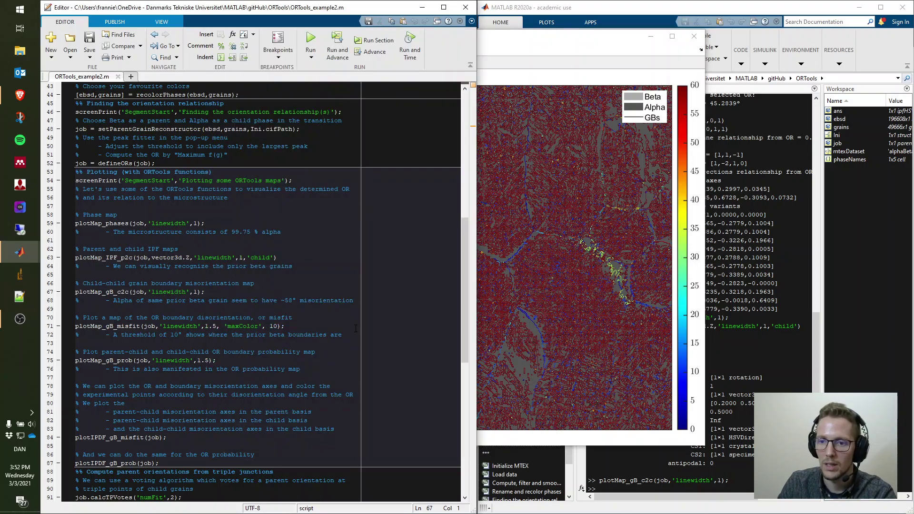
pyautogui.moveTo(309, 325); pyautogui.dragTo(74, 326)
pyautogui.press('F9')
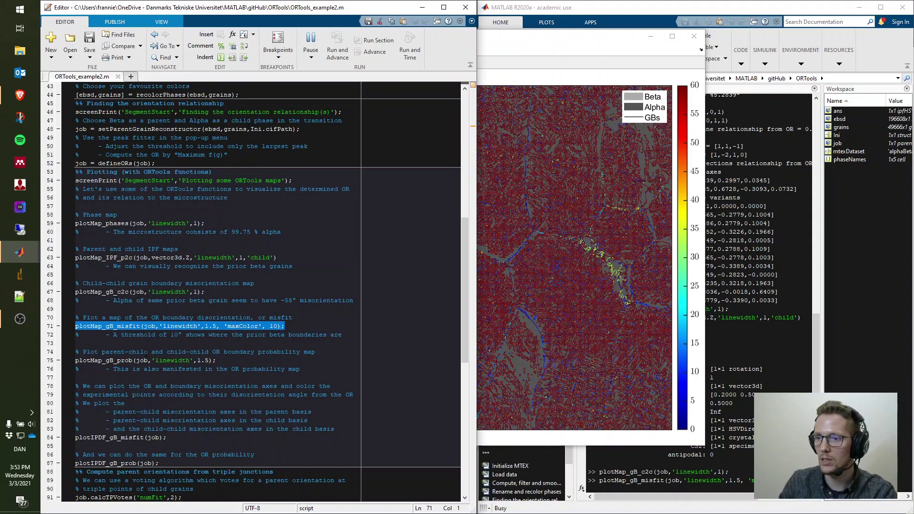
pyautogui.click(222, 333)
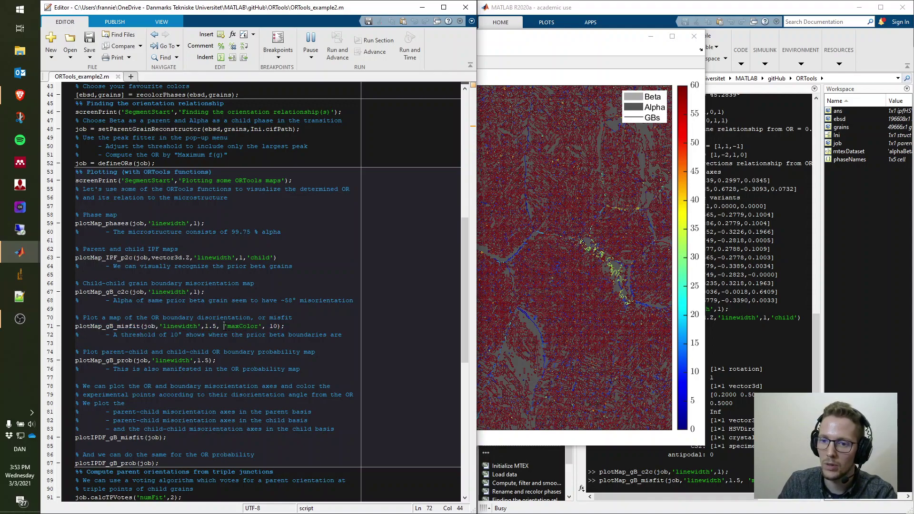
pyautogui.moveTo(224, 326); pyautogui.dragTo(277, 326)
pyautogui.click(277, 335)
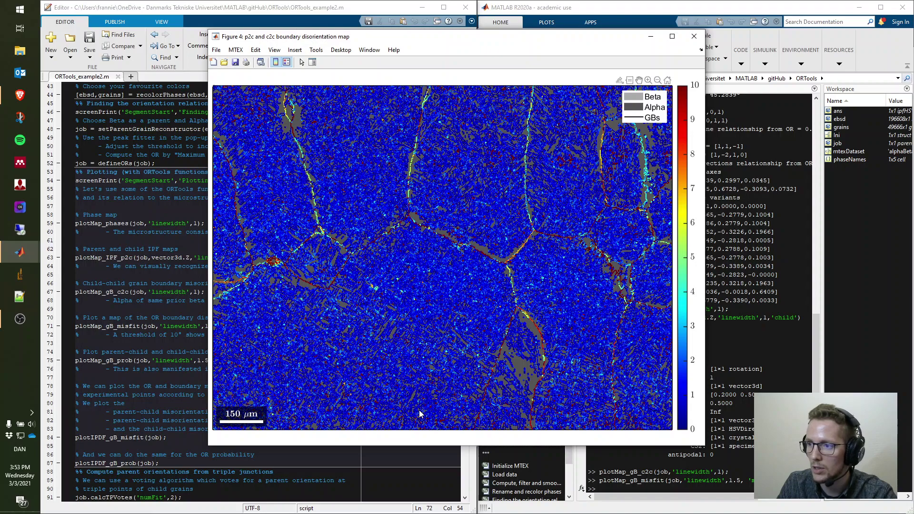
# Run only the plotMap_gB_prob line to plot the OR boundary probability map with linewidth 1.5
pyautogui.click(117, 403)
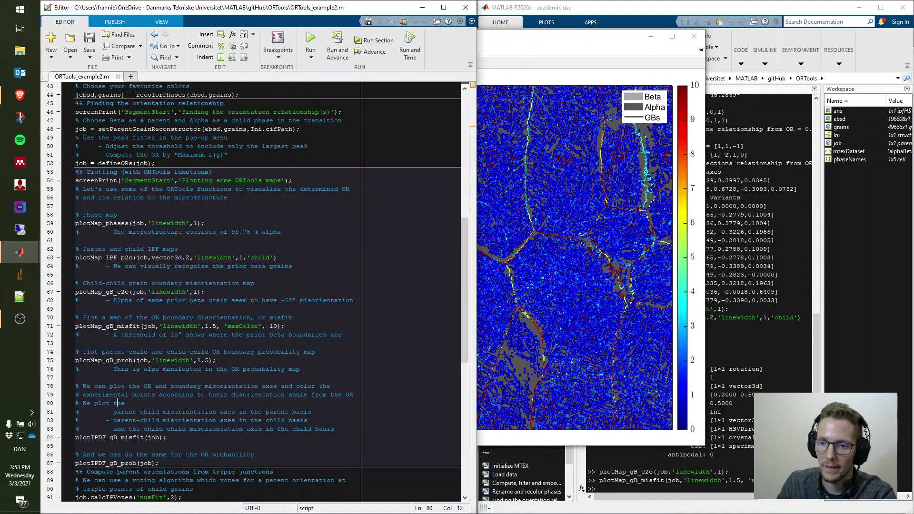
pyautogui.moveTo(217, 360); pyautogui.dragTo(79, 360)
pyautogui.press('F9')
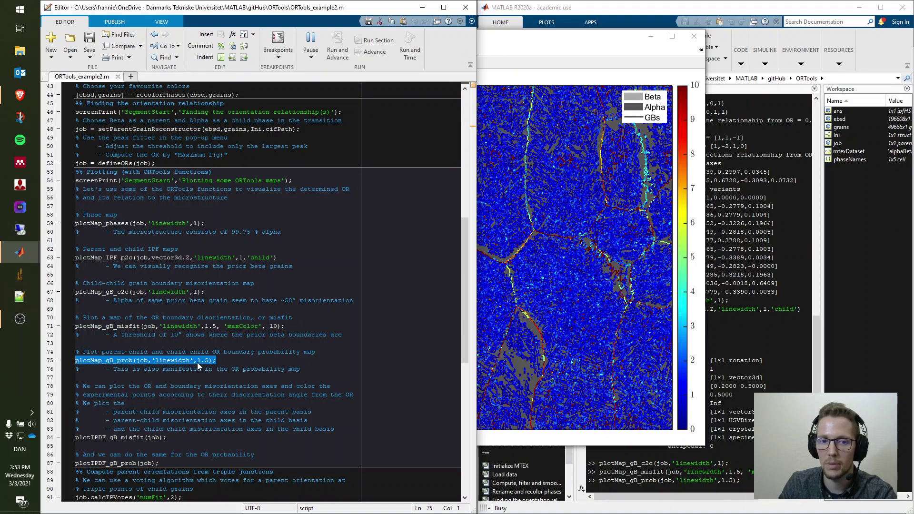
pyautogui.click(133, 364)
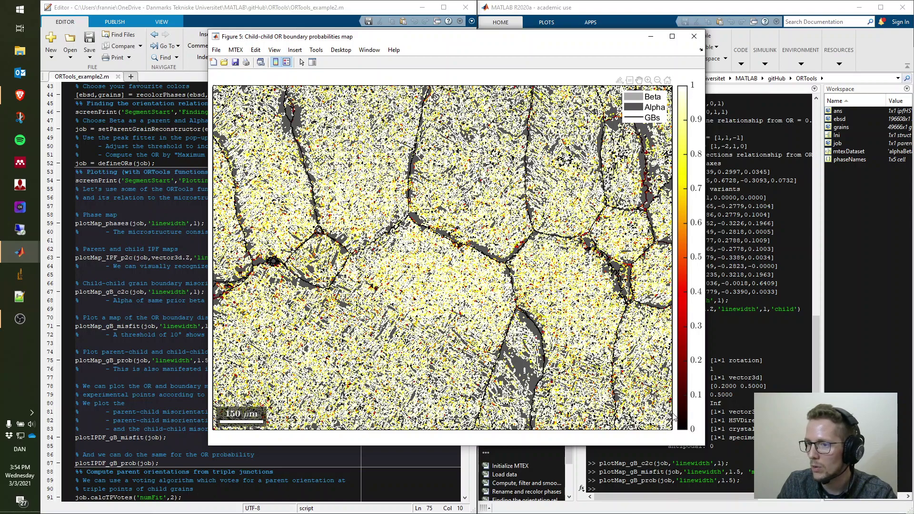
# Run only the plotIPDF_gB_misfit line to plot the boundary misorientation axes colored by their disorientation from the OR
pyautogui.click(113, 386)
pyautogui.scroll(-3, 114, 386)
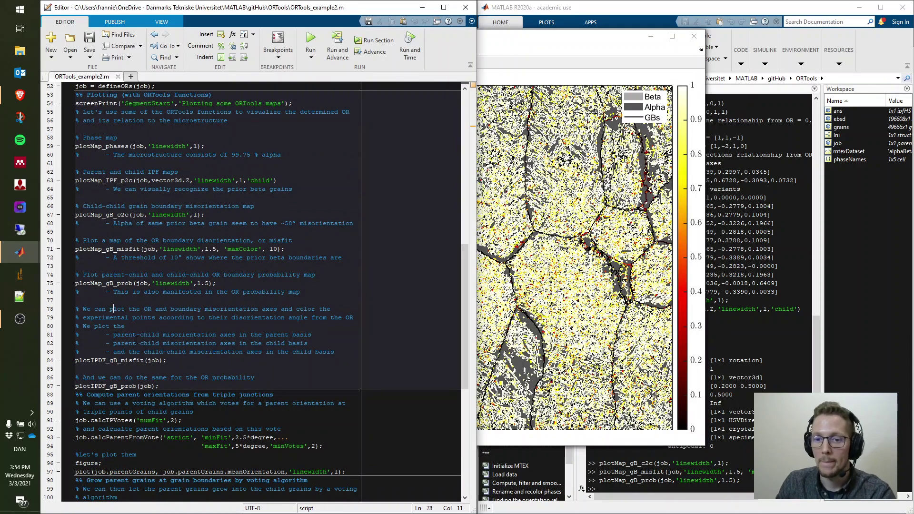
pyautogui.scroll(-1, 127, 342)
pyautogui.click(170, 338)
pyautogui.hotkey('shift', 'Home')
pyautogui.press('F9')
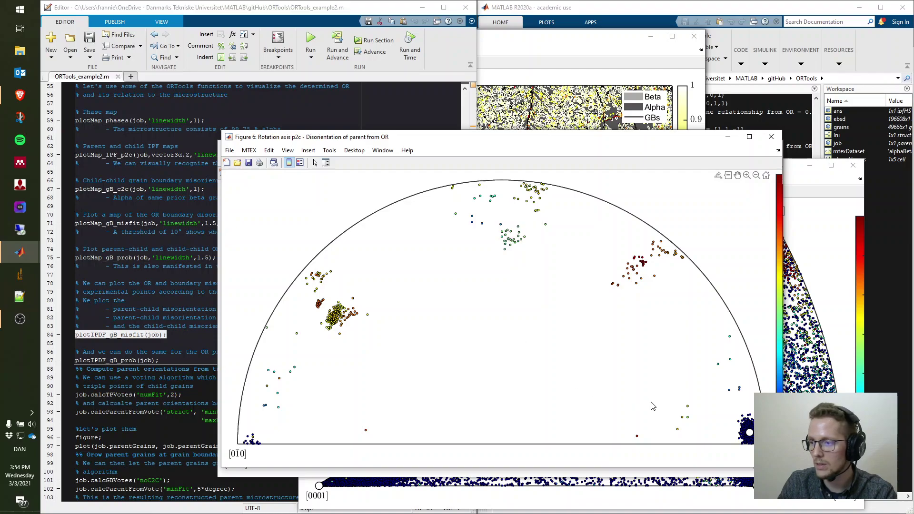
# Review the rotation axis figures, widening the parent one, closing both parent-child plots and moving the child-child plot fully into view
pyautogui.moveTo(781, 326); pyautogui.dragTo(831, 326)
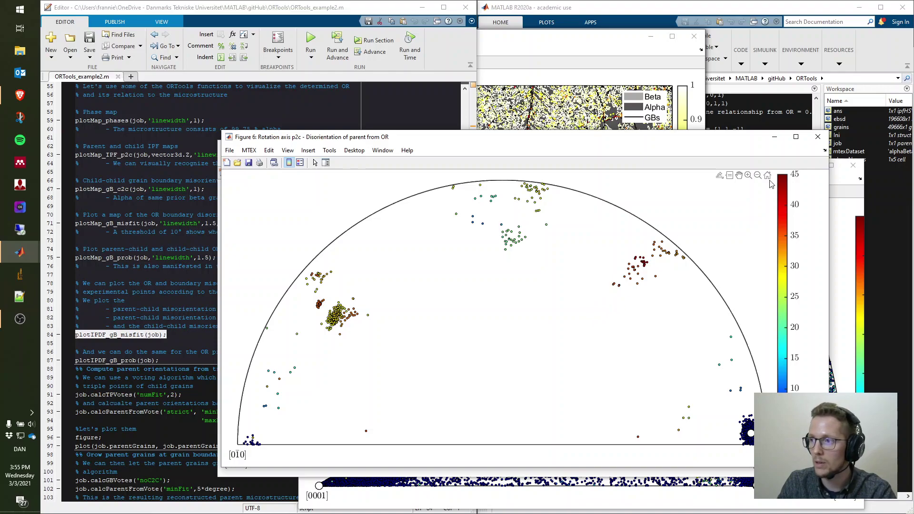
pyautogui.click(818, 139)
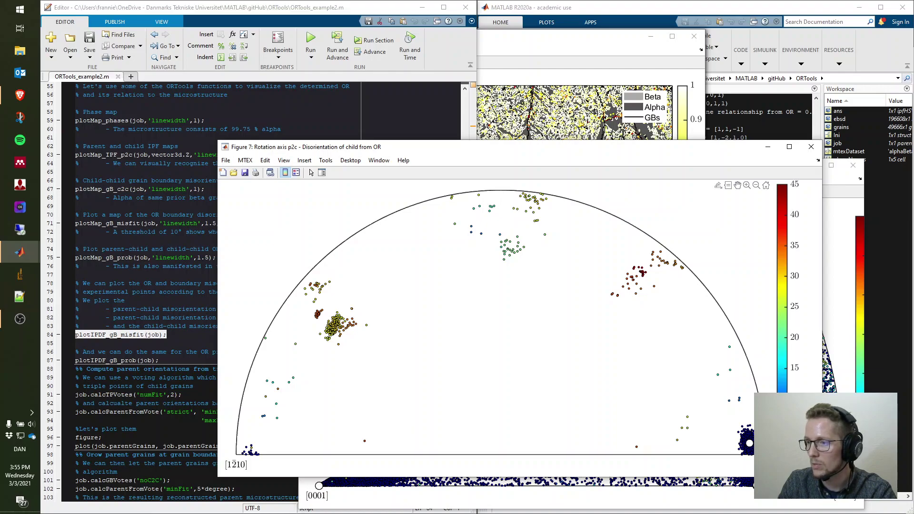
pyautogui.click(810, 147)
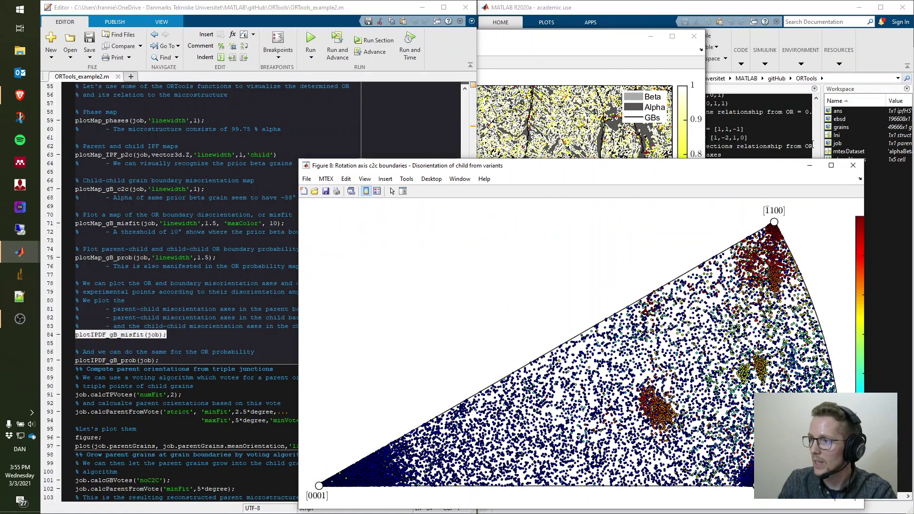
pyautogui.moveTo(709, 168); pyautogui.dragTo(571, 61)
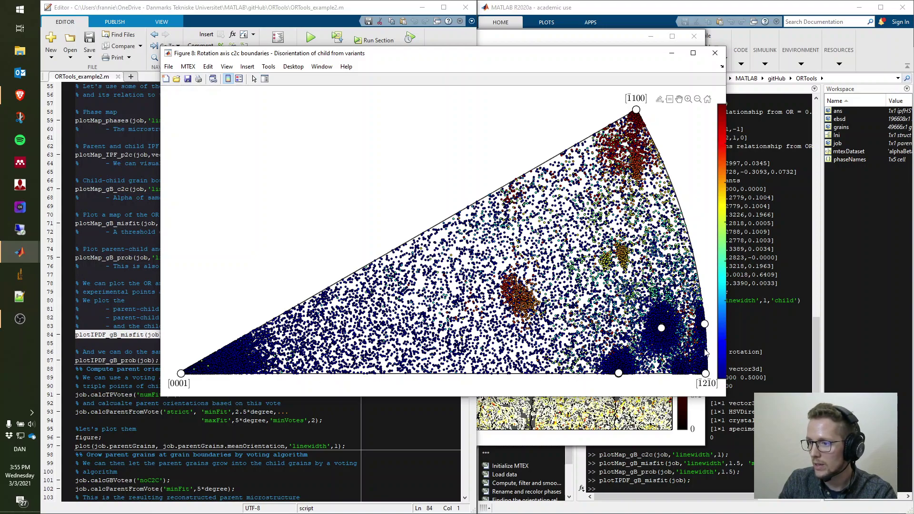
# Widen the child-child rotation axis figure to show its color scale labels and return to the plotIPDF lines in the script
pyautogui.moveTo(654, 303)
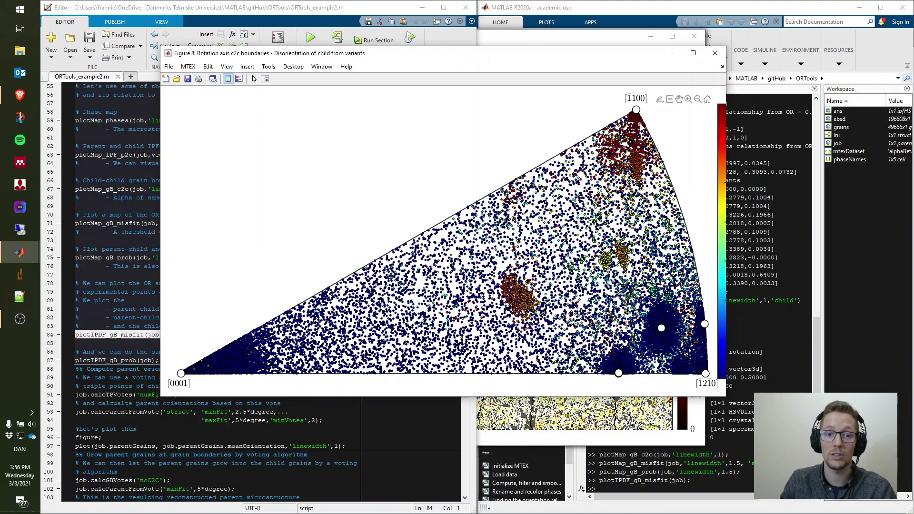
pyautogui.moveTo(725, 141); pyautogui.dragTo(778, 138)
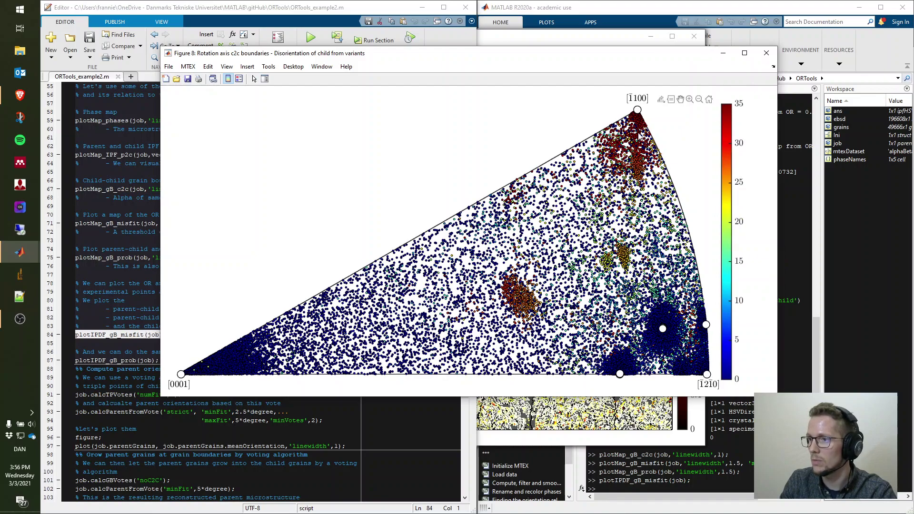
pyautogui.click(106, 352)
pyautogui.moveTo(217, 257); pyautogui.dragTo(75, 223)
pyautogui.click(85, 344)
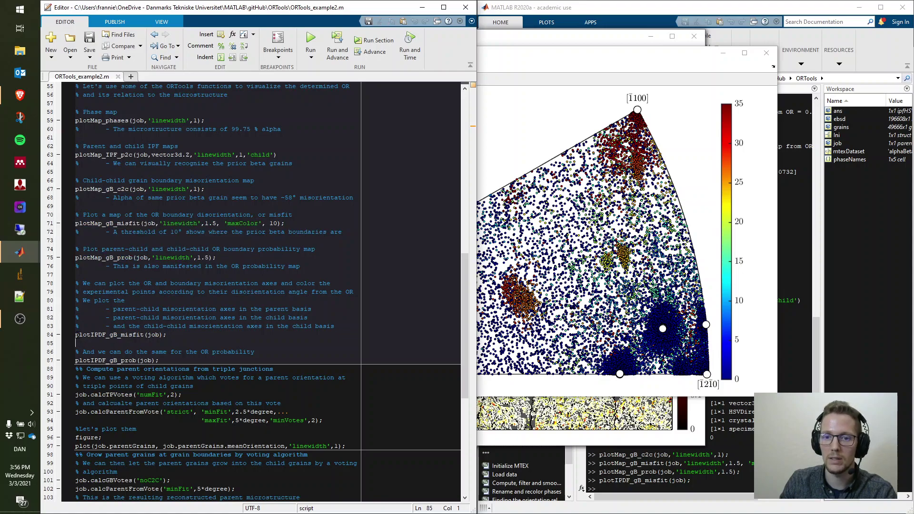
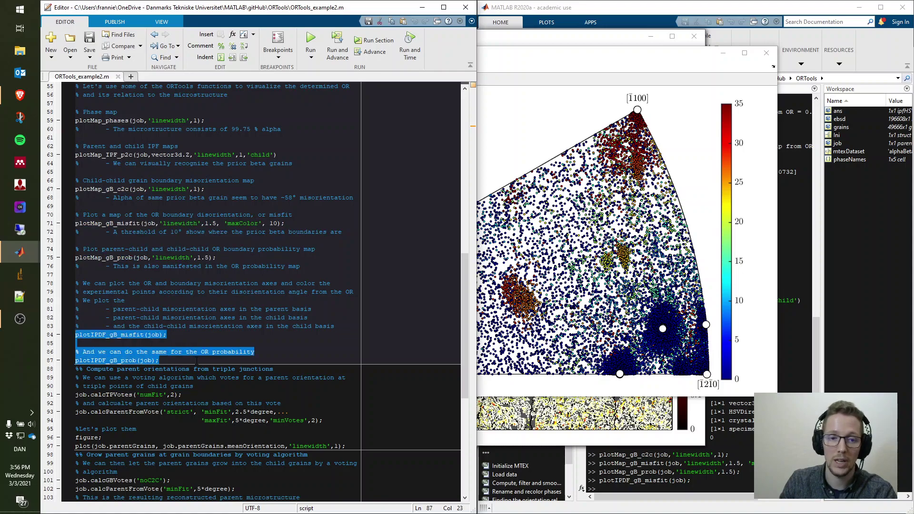
# Review the triple-junction voting code, highlighting the calcTPVotes command with numFit 2 and the calcParentFromVote command
pyautogui.scroll(-2, 172, 368)
pyautogui.click(207, 341)
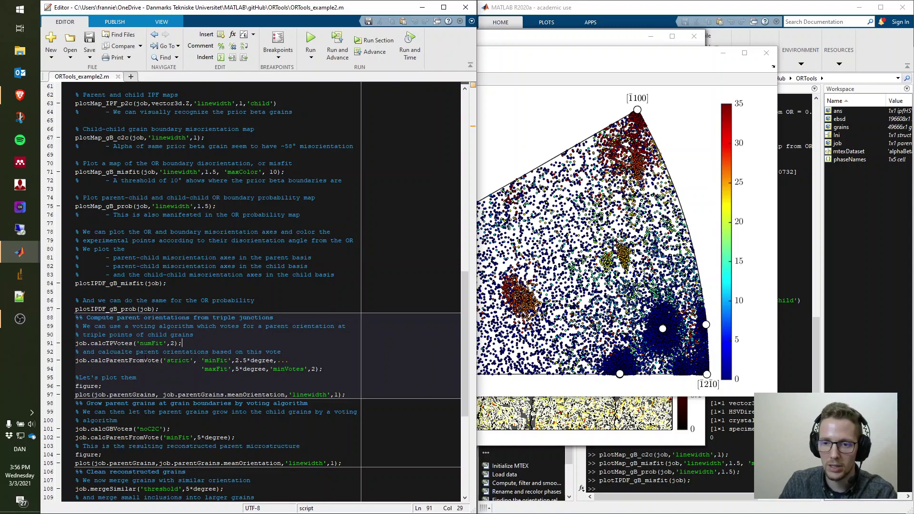
pyautogui.moveTo(76, 342); pyautogui.dragTo(133, 342)
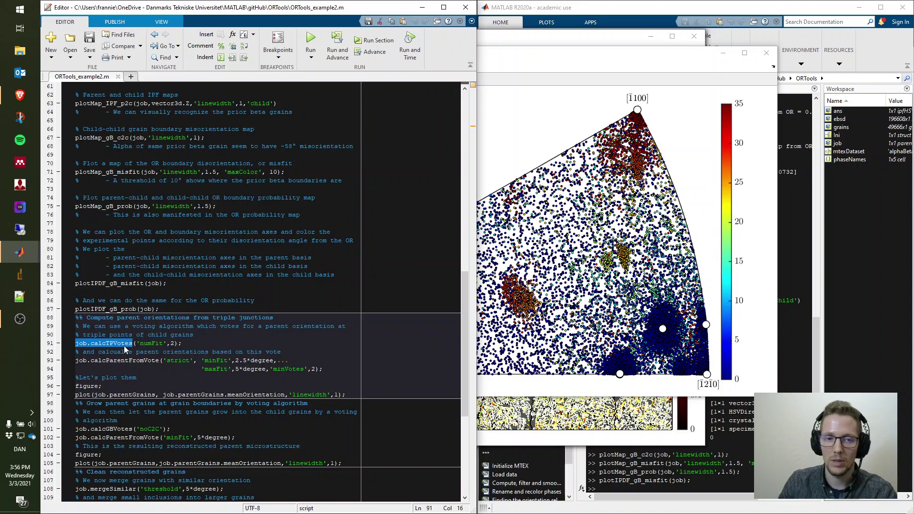
pyautogui.moveTo(178, 343); pyautogui.dragTo(76, 343)
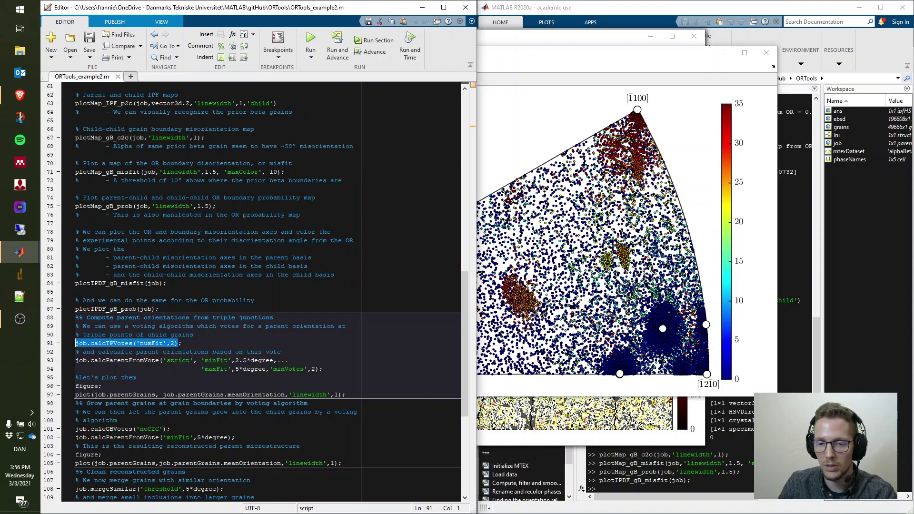
pyautogui.moveTo(76, 360); pyautogui.dragTo(159, 360)
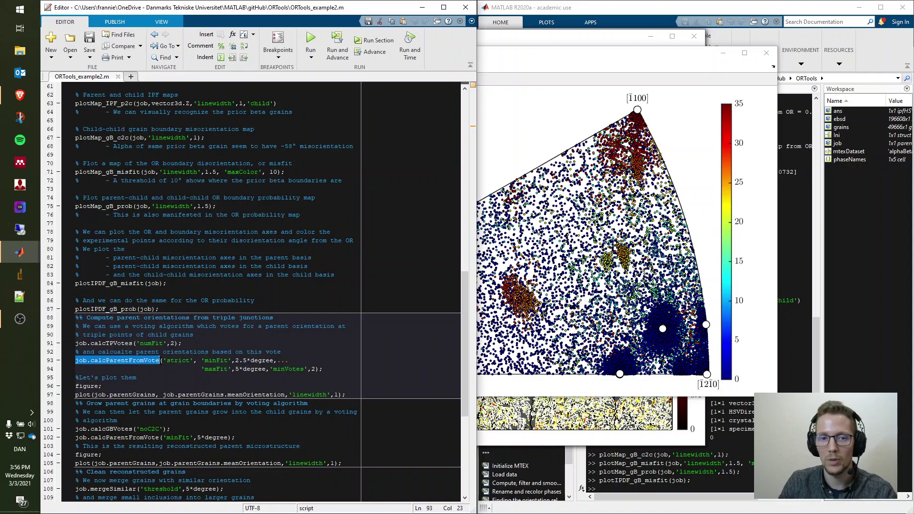
pyautogui.click(149, 380)
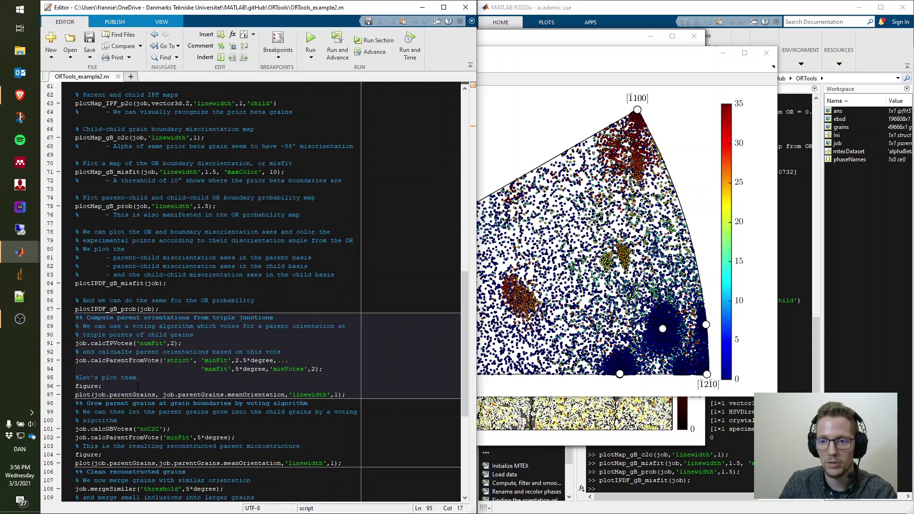
# Run ebsd.gridify in the Command Window to inspect the EBSD data as a grid
pyautogui.hotkey('ctrl', '0')
pyautogui.write('ebsd.grify')
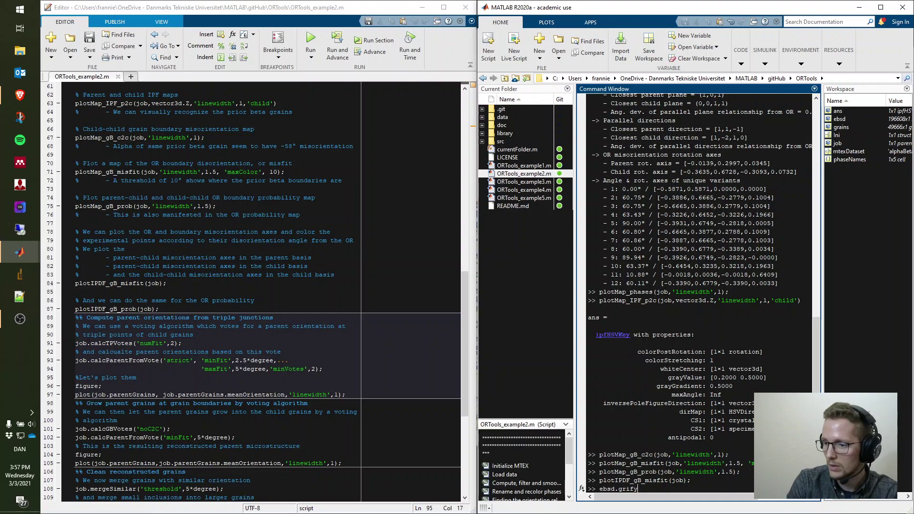
pyautogui.press('BackSpace')
pyautogui.press('BackSpace')
pyautogui.write('dify')
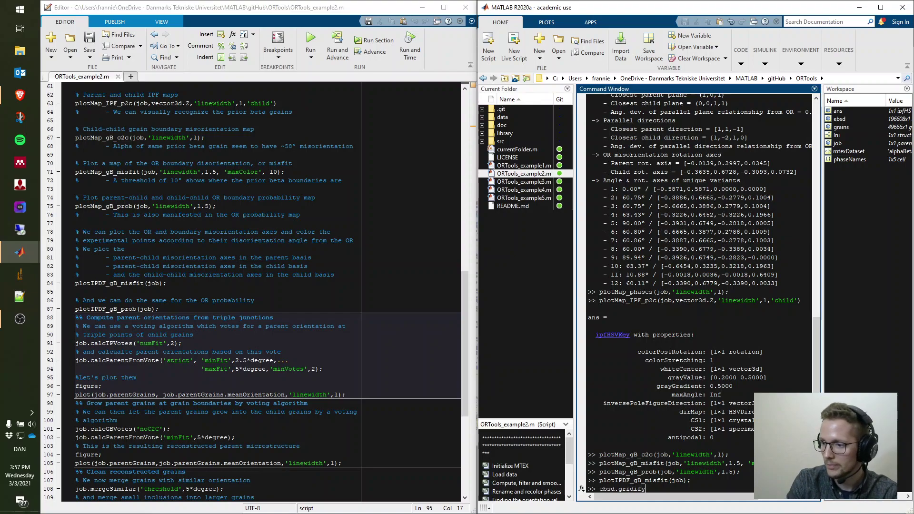
pyautogui.press('Return')
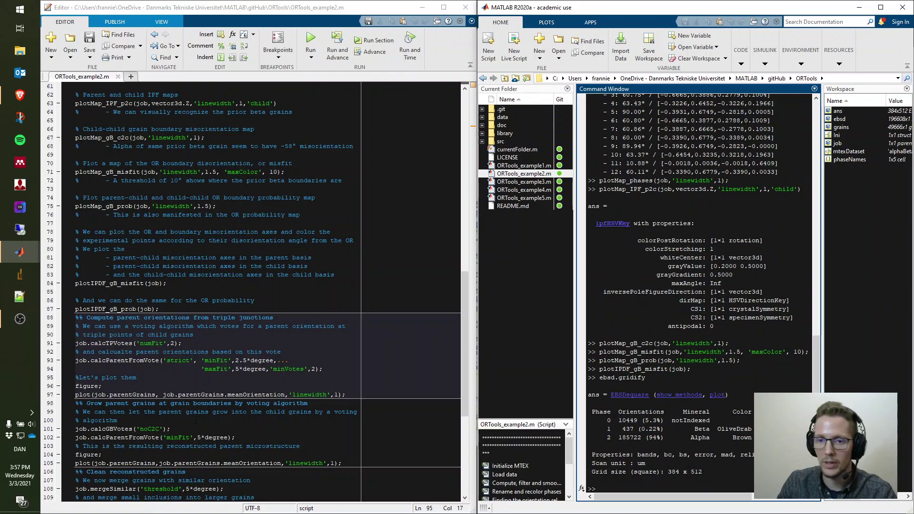
# Run the triple-junction section with numFit 2, minFit 2.5°, maxFit 5° and minVotes 2 to compute and plot the parent grains
pyautogui.click(130, 343)
pyautogui.hotkey('ctrl', 'Return')
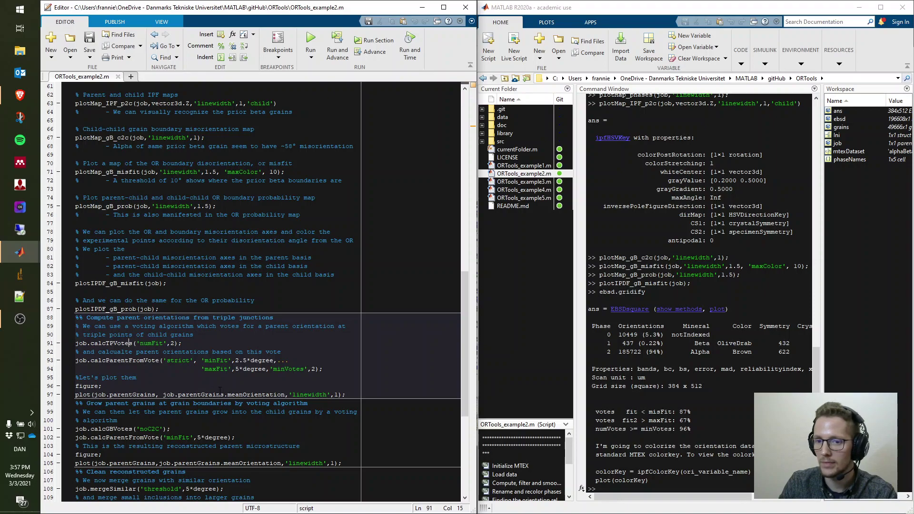
pyautogui.moveTo(36, 255)
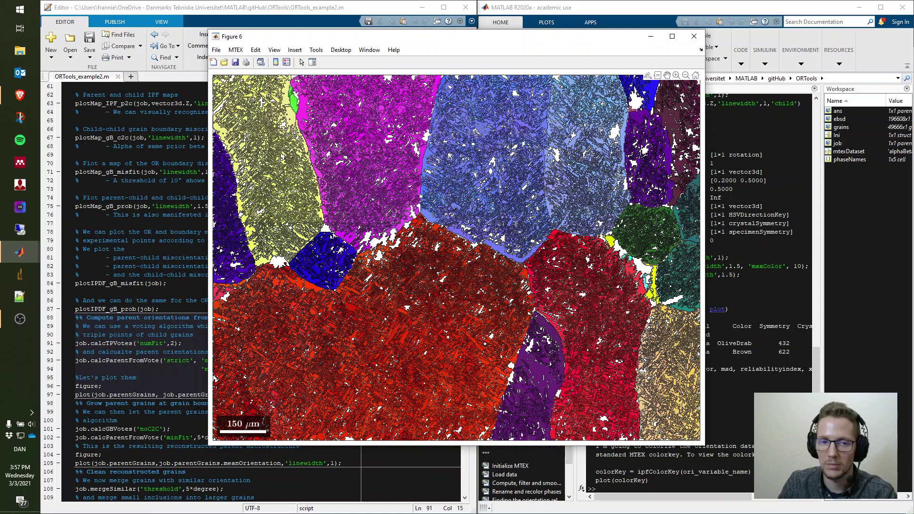
# Move the triple-junction parent grain map aside and rerun that section to plot the parent grains in another figure
pyautogui.click(133, 413)
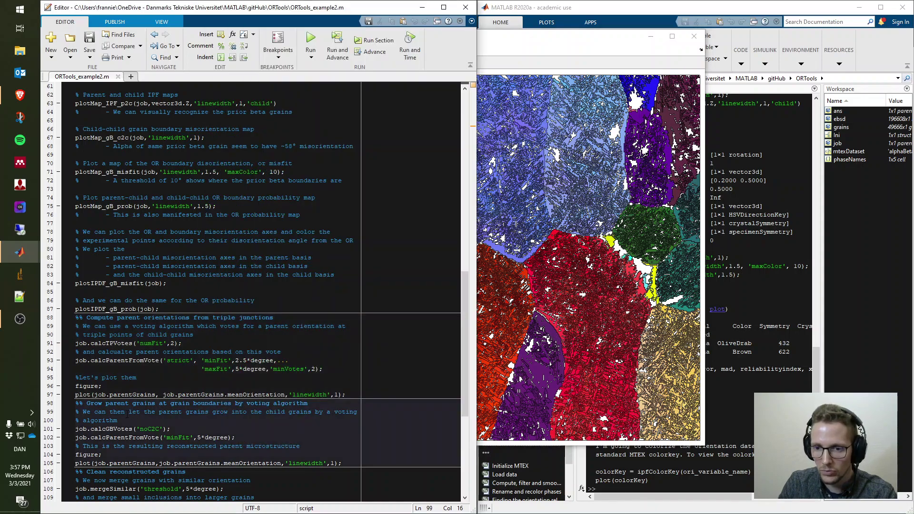
pyautogui.scroll(-1, 127, 415)
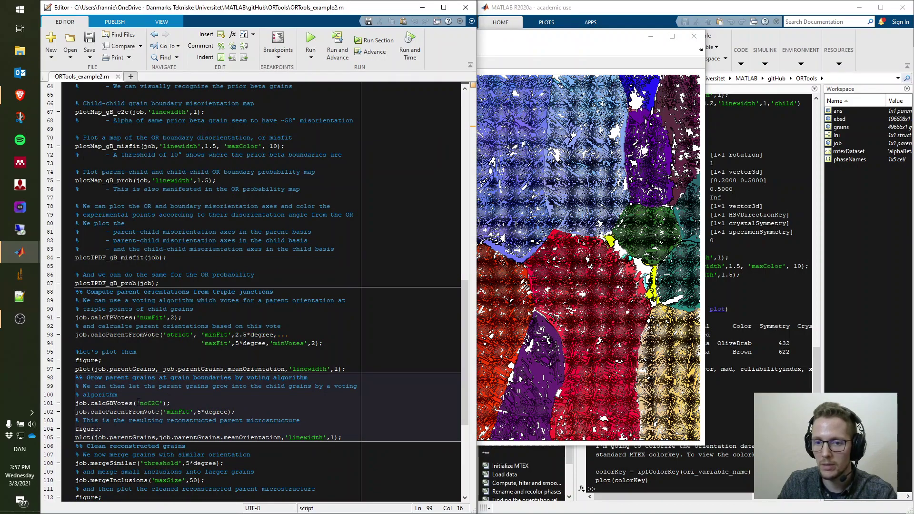
pyautogui.moveTo(564, 35); pyautogui.dragTo(706, 36)
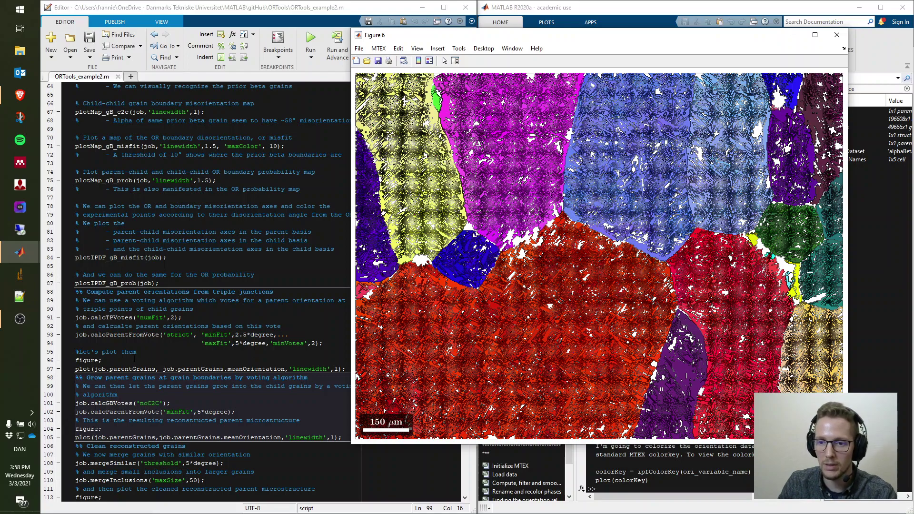
pyautogui.click(164, 350)
pyautogui.hotkey('ctrl', 'Return')
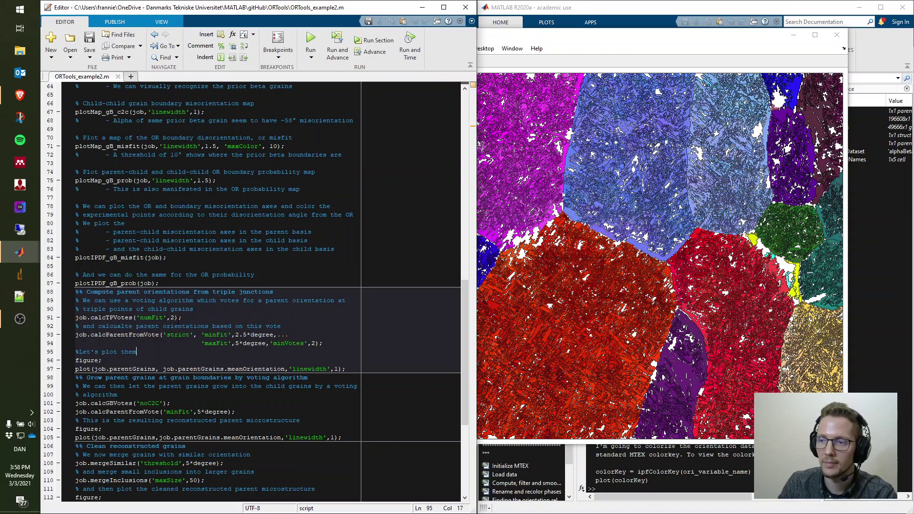
pyautogui.hotkey('ctrl', 'Return')
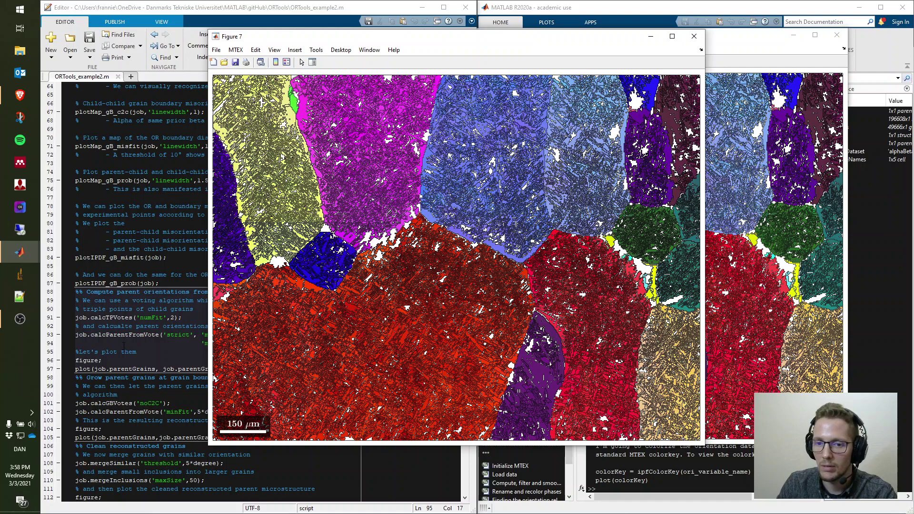
# Run the grain boundary voting section with noC2C and minFit 5° to grow the parent grains and plot the reconstructed microstructure
pyautogui.click(118, 403)
pyautogui.hotkey('ctrl', 'Return')
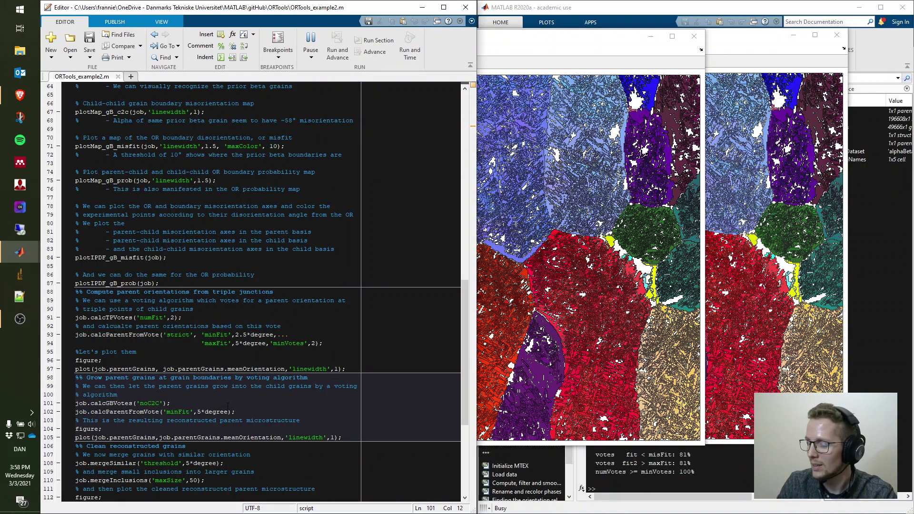
pyautogui.scroll(-4, 227, 405)
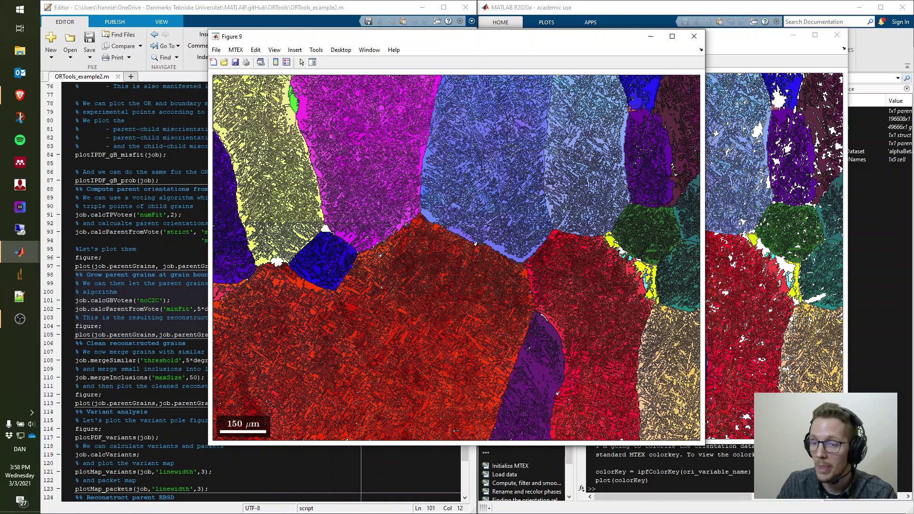
# Run the cleaning section to merge similar grains within 5° and inclusions up to size 50, and plot the cleaned parent grains
pyautogui.click(133, 343)
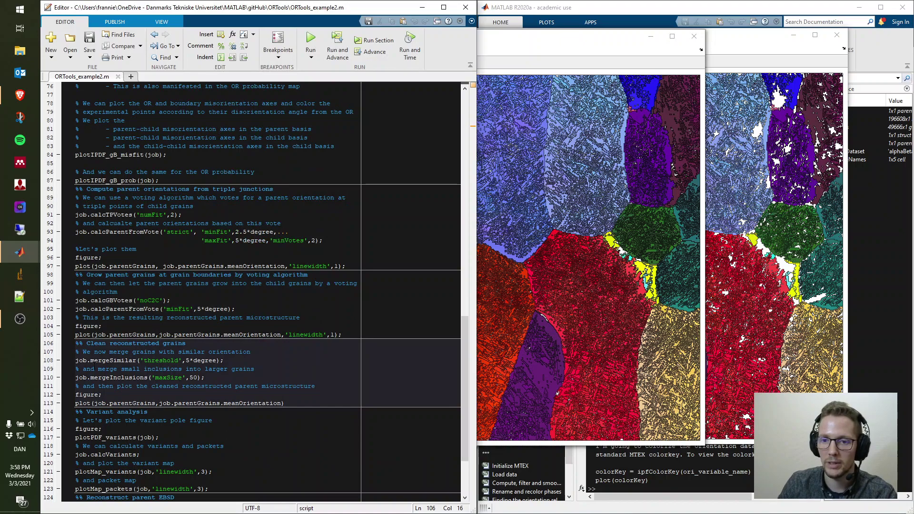
pyautogui.moveTo(75, 360); pyautogui.dragTo(242, 363)
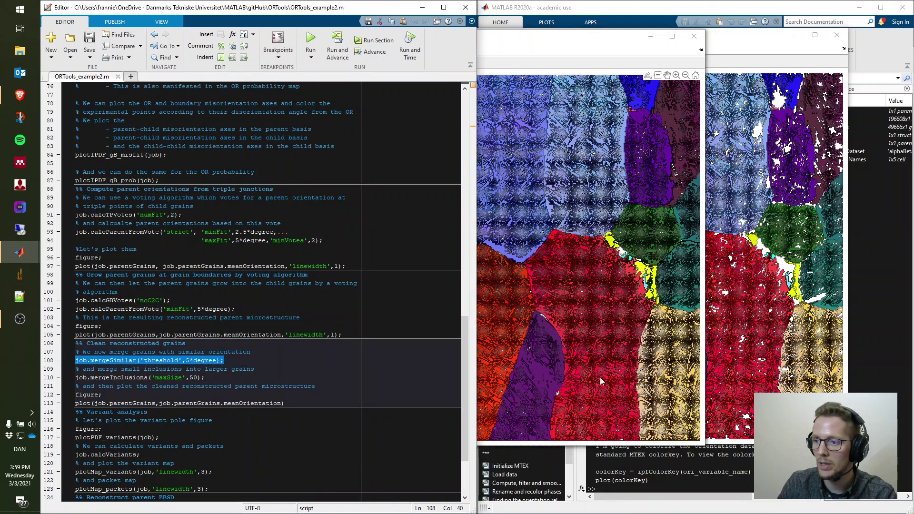
pyautogui.click(139, 386)
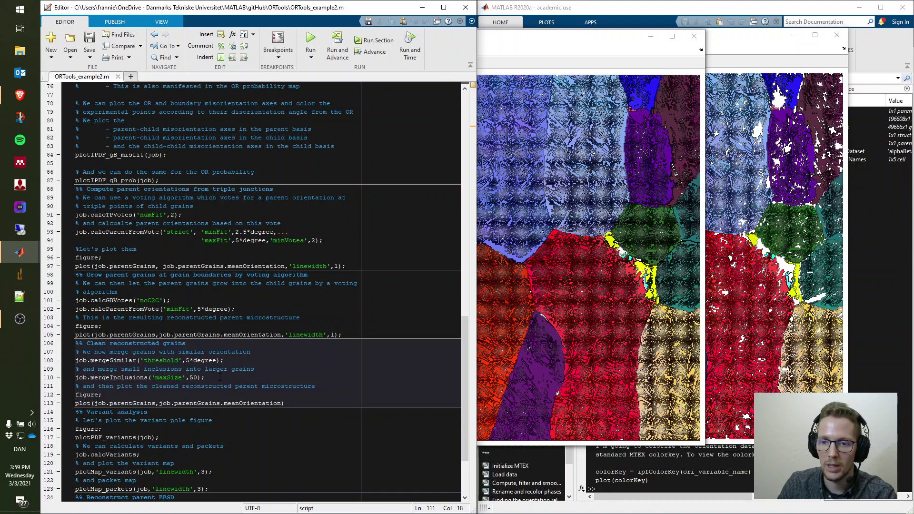
pyautogui.moveTo(220, 376); pyautogui.dragTo(73, 377)
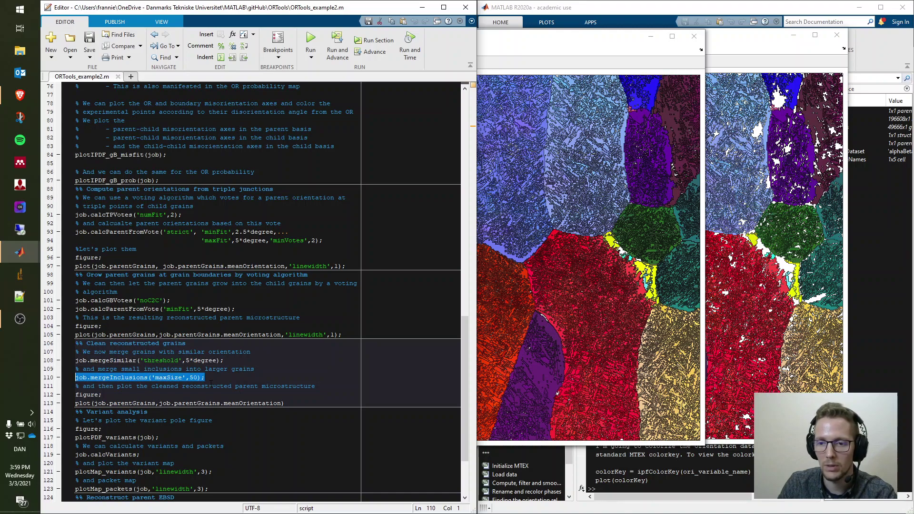
pyautogui.click(163, 386)
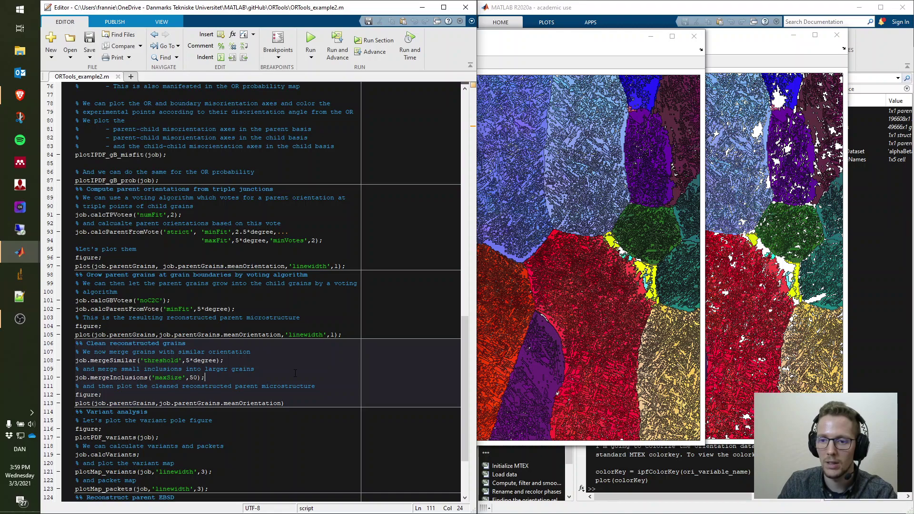
pyautogui.press('F9')
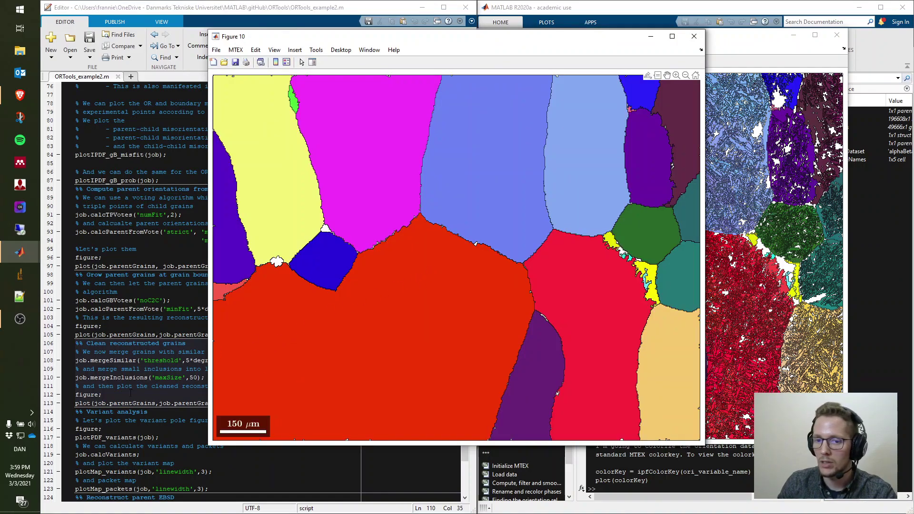
# Run only the figure and plotPDF_variants lines of the variant analysis section to plot the variant pole figure
pyautogui.click(123, 426)
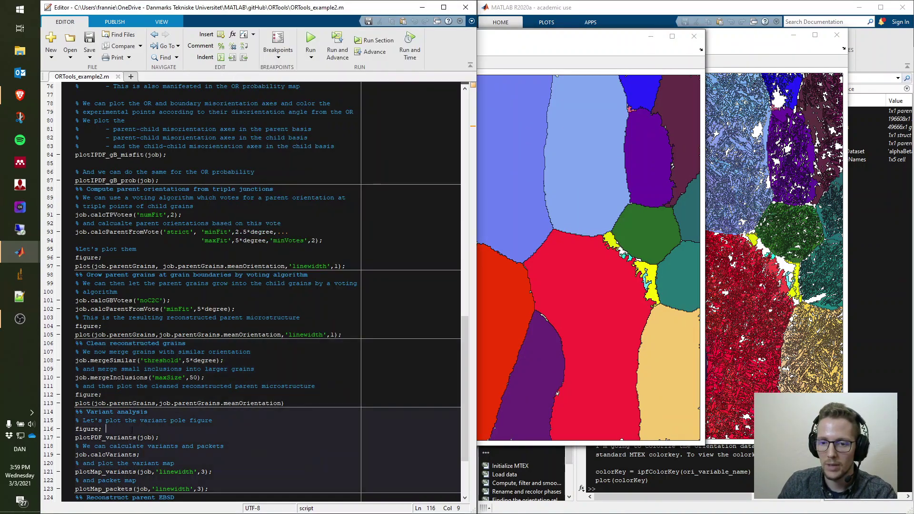
pyautogui.scroll(-3, 216, 368)
pyautogui.click(237, 370)
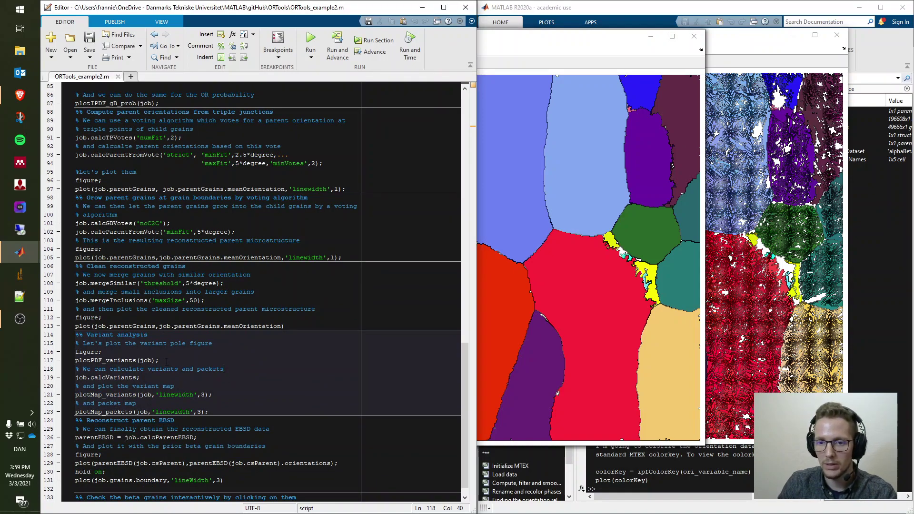
pyautogui.click(68, 360)
pyautogui.moveTo(68, 360); pyautogui.dragTo(67, 352)
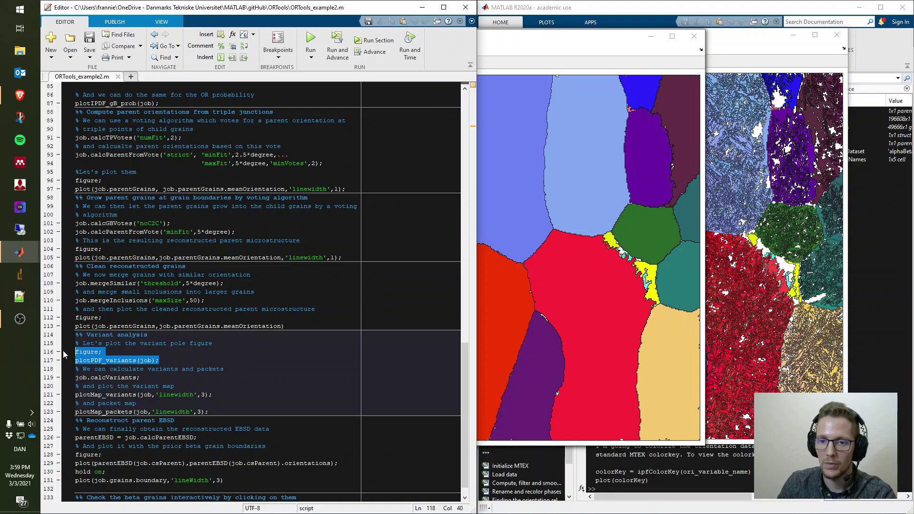
pyautogui.press('F9')
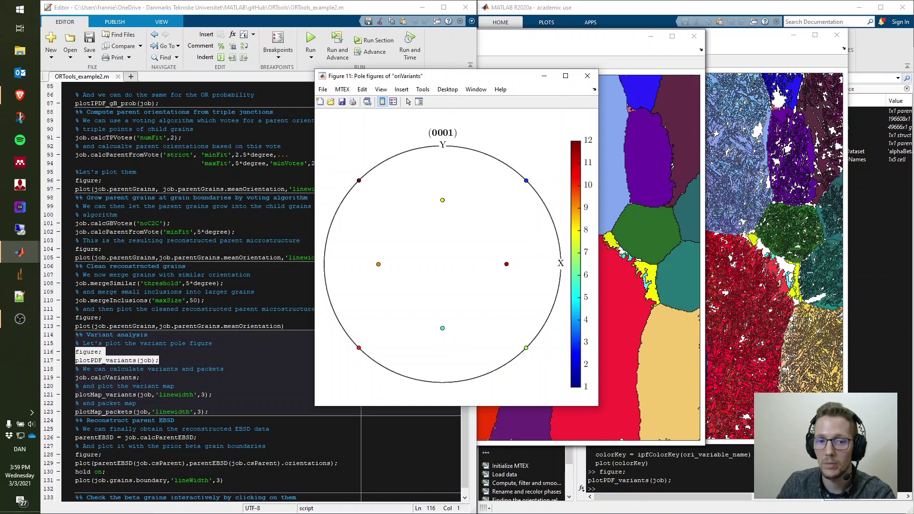
# Run the job.calcVariants line to calculate variants and packets, and the plotMap_variants line to plot the variant map with linewidth 3
pyautogui.click(144, 378)
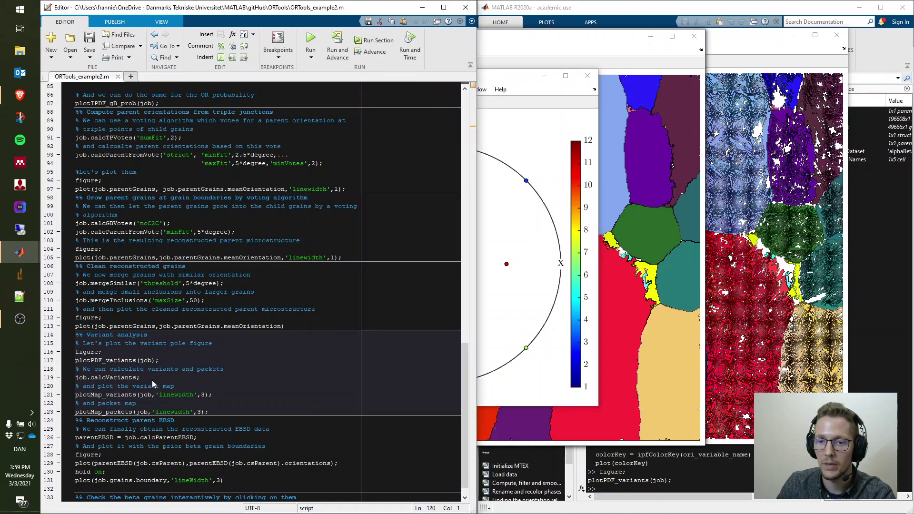
pyautogui.click(44, 381)
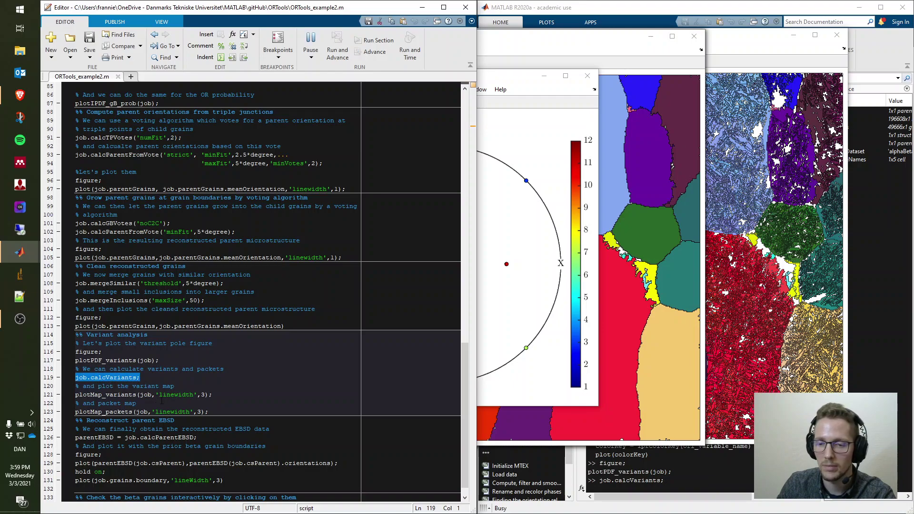
pyautogui.moveTo(208, 411); pyautogui.dragTo(76, 394)
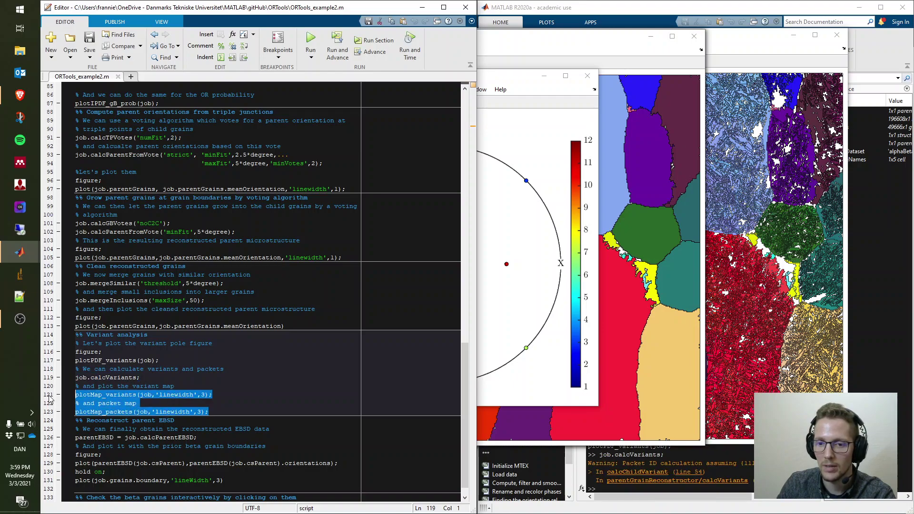
pyautogui.moveTo(212, 395); pyautogui.dragTo(75, 394)
pyautogui.press('F9')
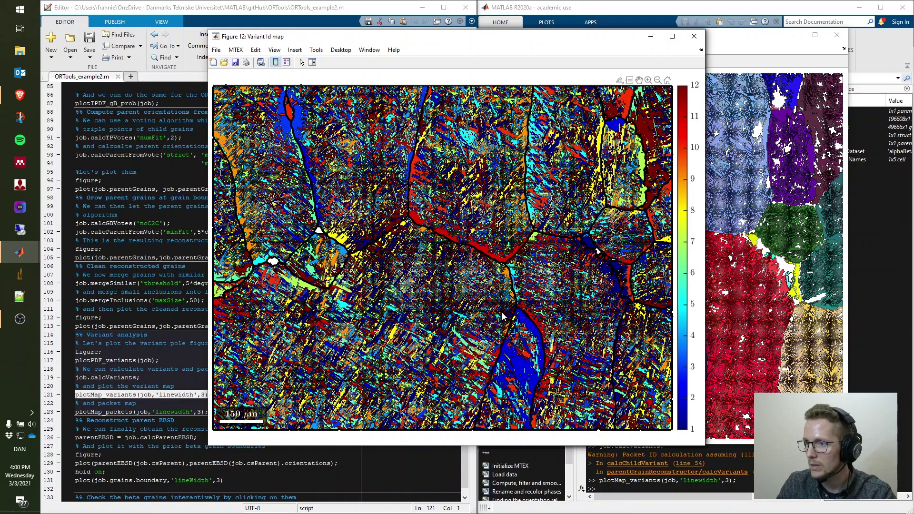
# Run only the plotMap_packets line of the variant analysis section to plot the packet map with linewidth 3
pyautogui.click(141, 412)
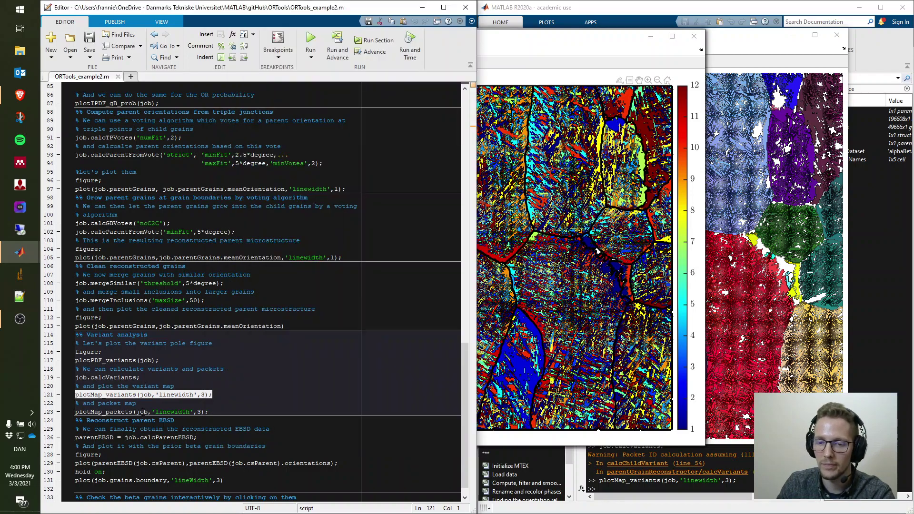
pyautogui.press('End')
pyautogui.hotkey('shift', 'Home')
pyautogui.press('F9')
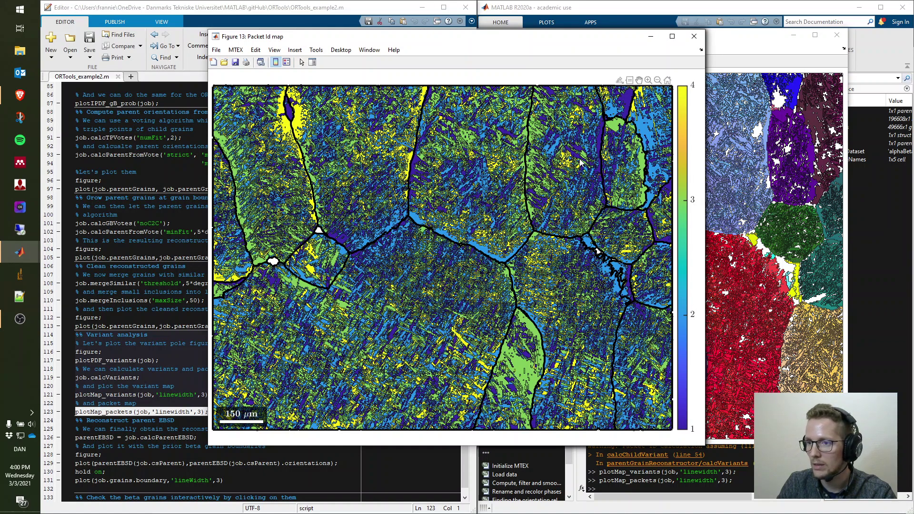
# Run the code lines of the Reconstruct parent EBSD section to calculate parentEBSD and plot its orientations with grain boundaries at lineWidth 3
pyautogui.click(125, 473)
pyautogui.scroll(-1, 125, 474)
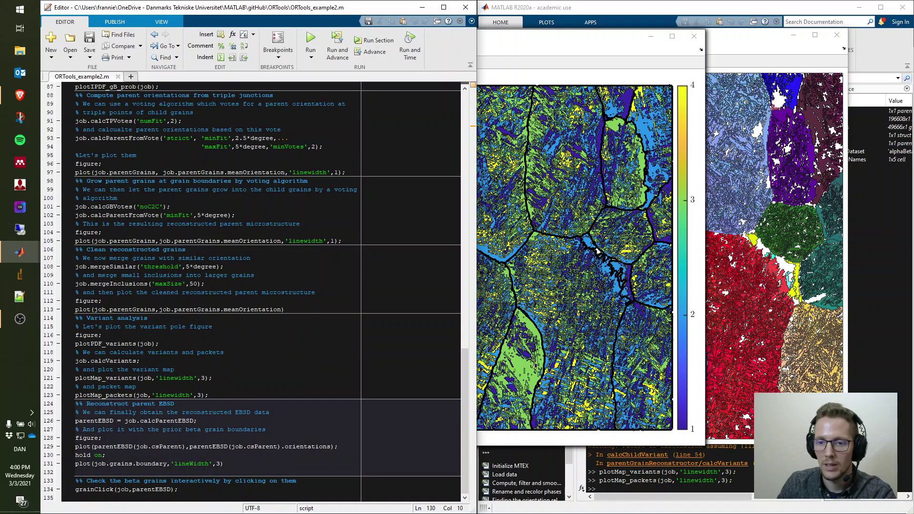
pyautogui.moveTo(235, 459); pyautogui.dragTo(74, 420)
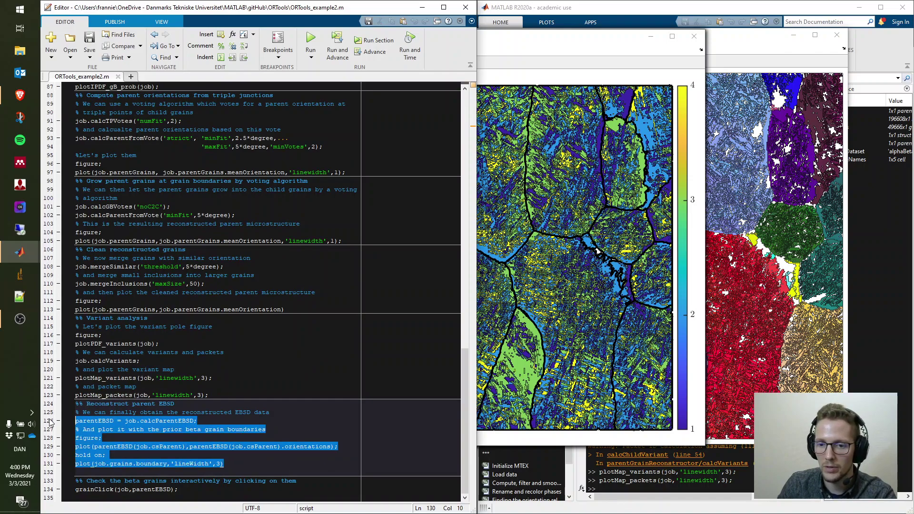
pyautogui.press('F9')
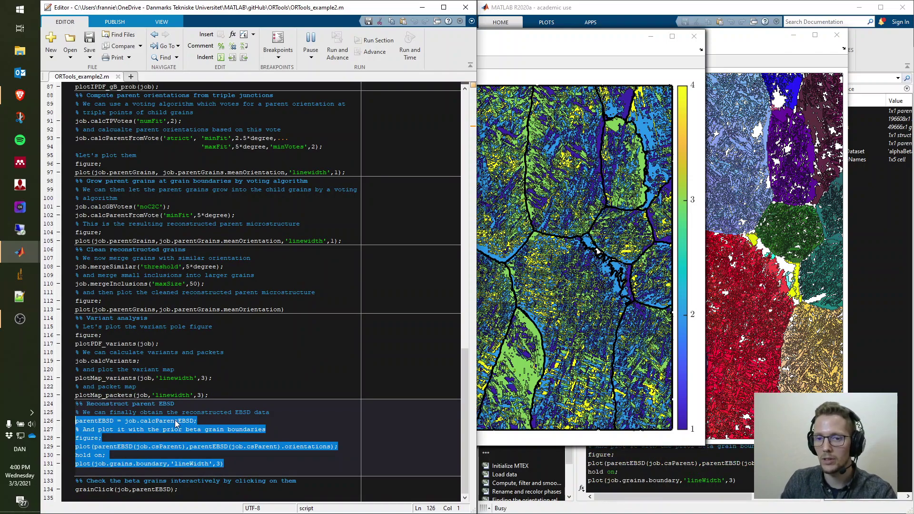
pyautogui.click(144, 429)
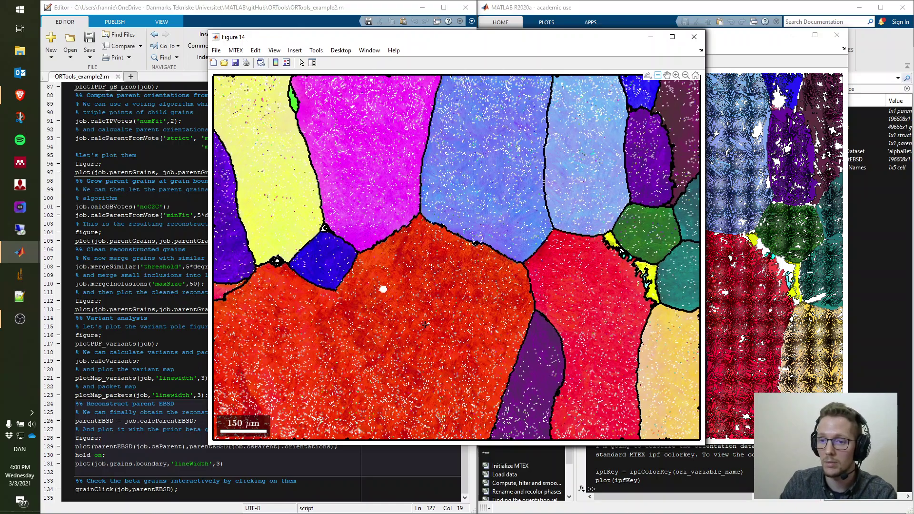
# Run the grainClick section with parentEBSD and select the large red-orientation beta grain in the lower right of the parent grain map
pyautogui.click(173, 432)
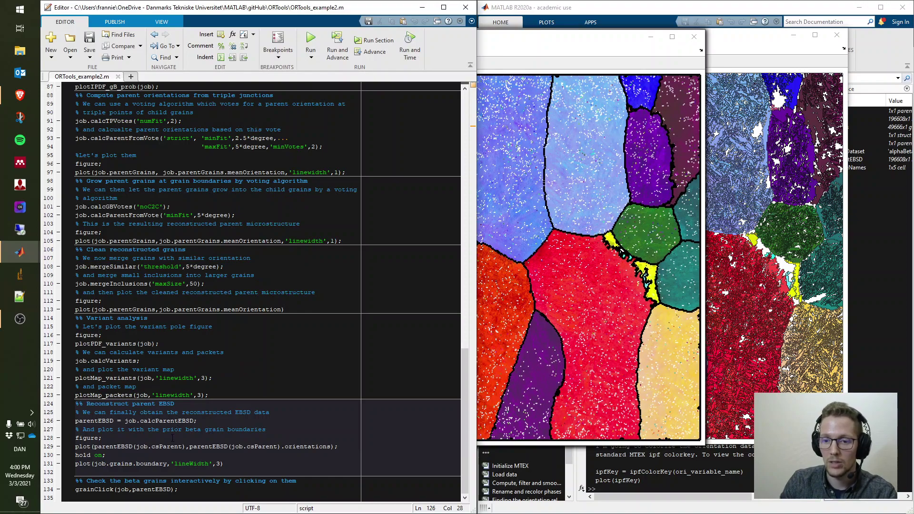
pyautogui.click(147, 489)
pyautogui.hotkey('ctrl', 'Return')
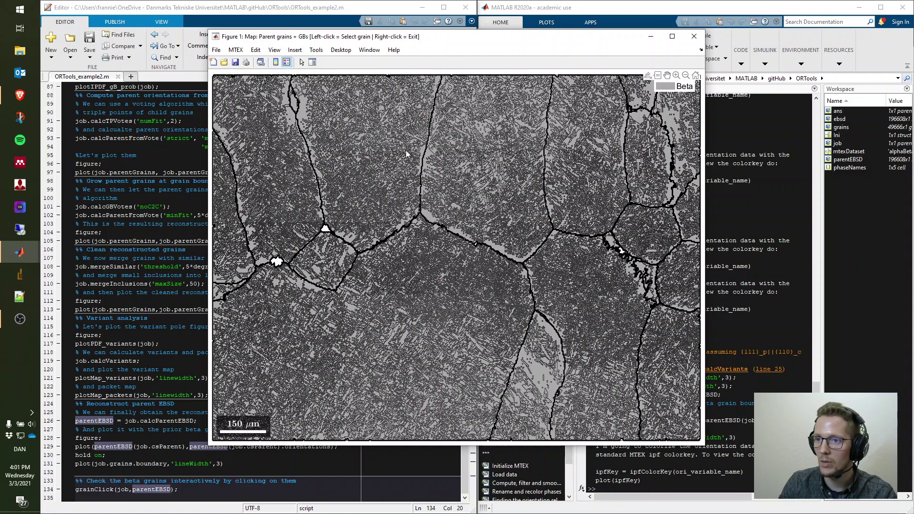
pyautogui.click(603, 296)
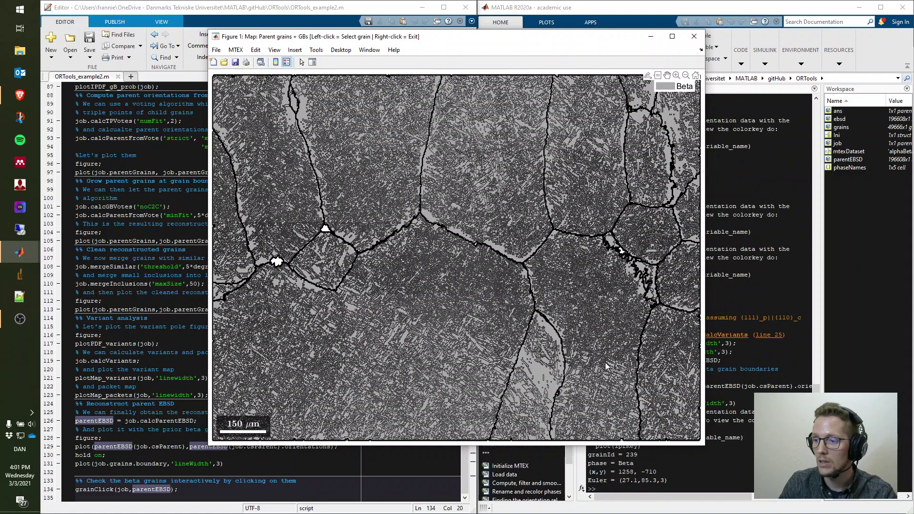
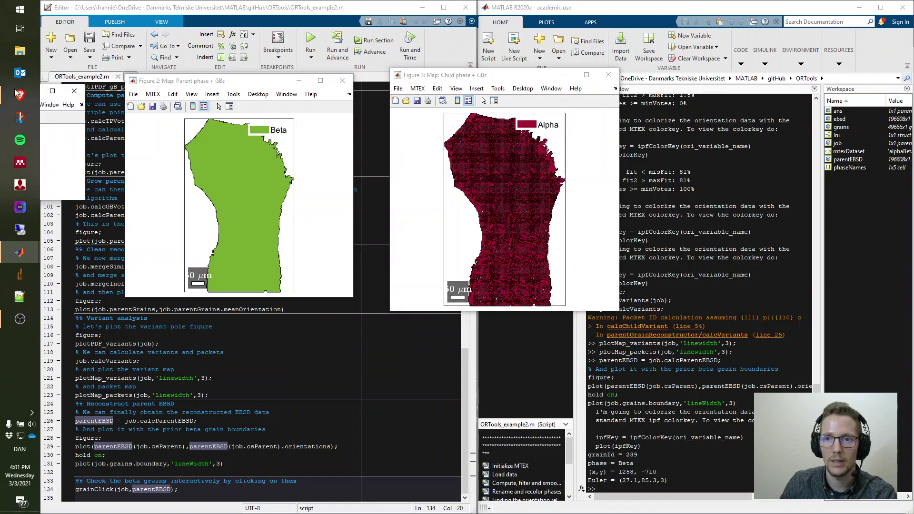
# Enlarge the parent grain IPF_x map and the child grain IPF_x map of the selected grain side by side
pyautogui.moveTo(166, 84); pyautogui.dragTo(193, 84)
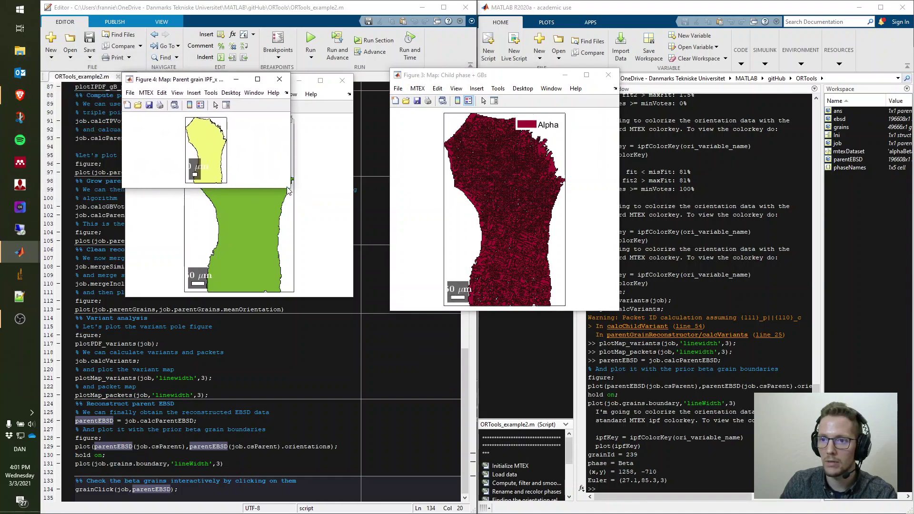
pyautogui.moveTo(289, 189); pyautogui.dragTo(359, 304)
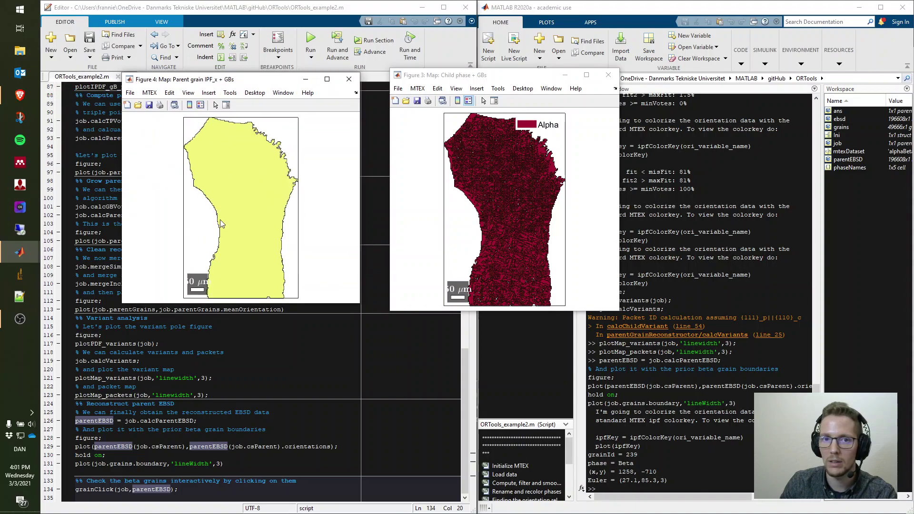
pyautogui.moveTo(311, 67); pyautogui.dragTo(448, 74)
pyautogui.moveTo(551, 180); pyautogui.dragTo(613, 308)
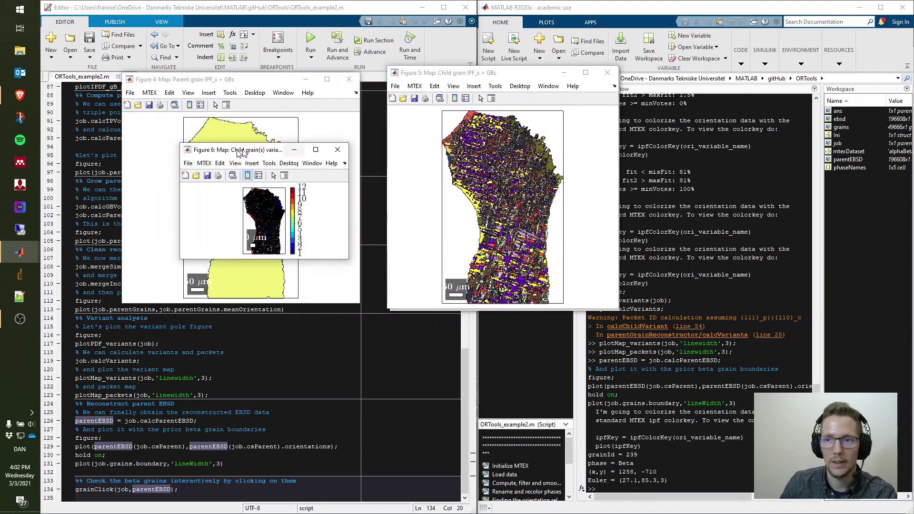
# Enlarge the child grain variant Id map and packet Id map side by side for comparison
pyautogui.moveTo(244, 112); pyautogui.dragTo(184, 85)
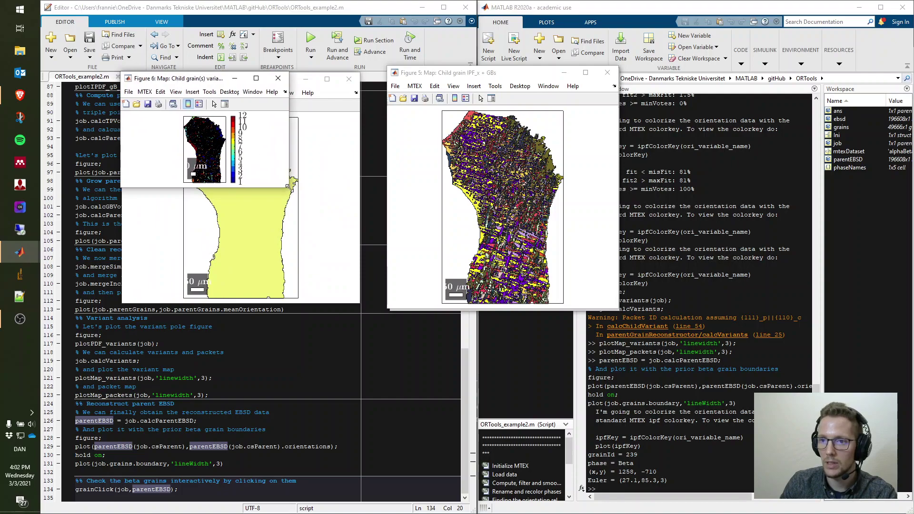
pyautogui.moveTo(288, 185); pyautogui.dragTo(386, 336)
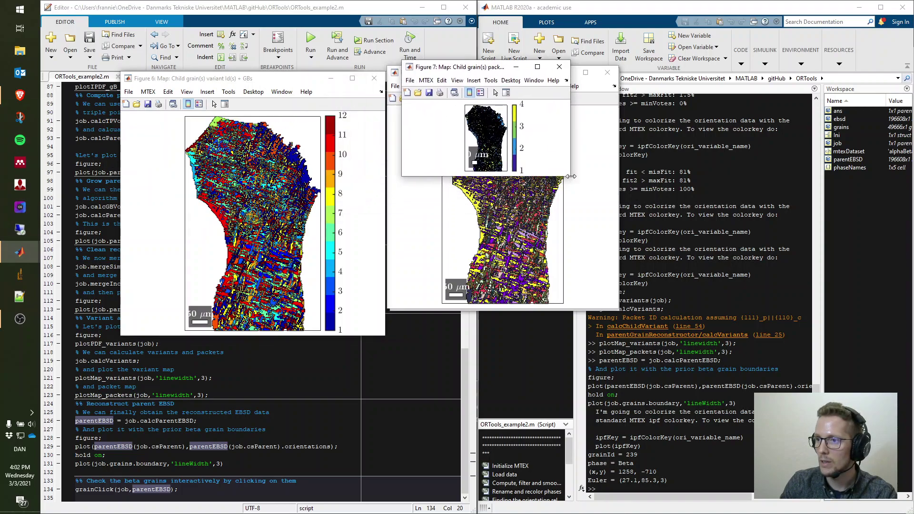
pyautogui.moveTo(569, 178); pyautogui.dragTo(699, 360)
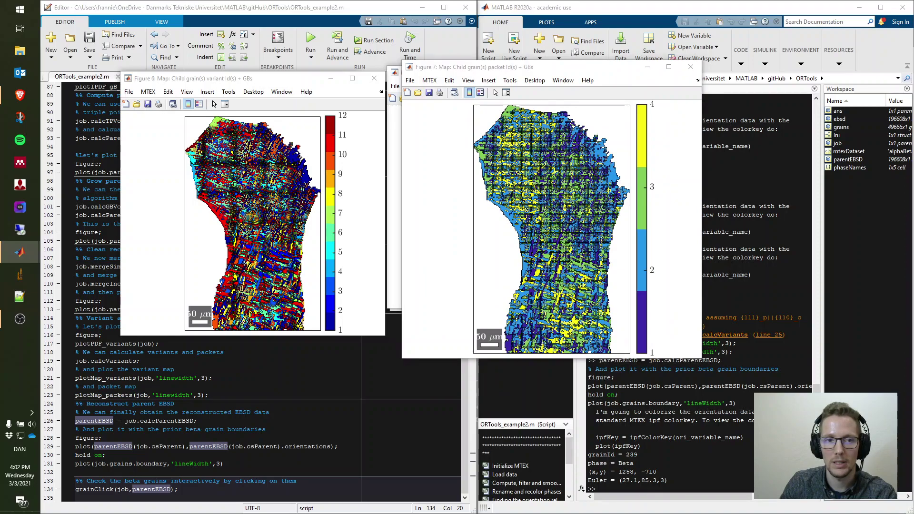
# Enlarge the pole figures of the parent orientation, ideal child variants, measured child variants and child packets for inspection
pyautogui.moveTo(187, 72); pyautogui.dragTo(188, 66)
pyautogui.moveTo(305, 175); pyautogui.dragTo(541, 376)
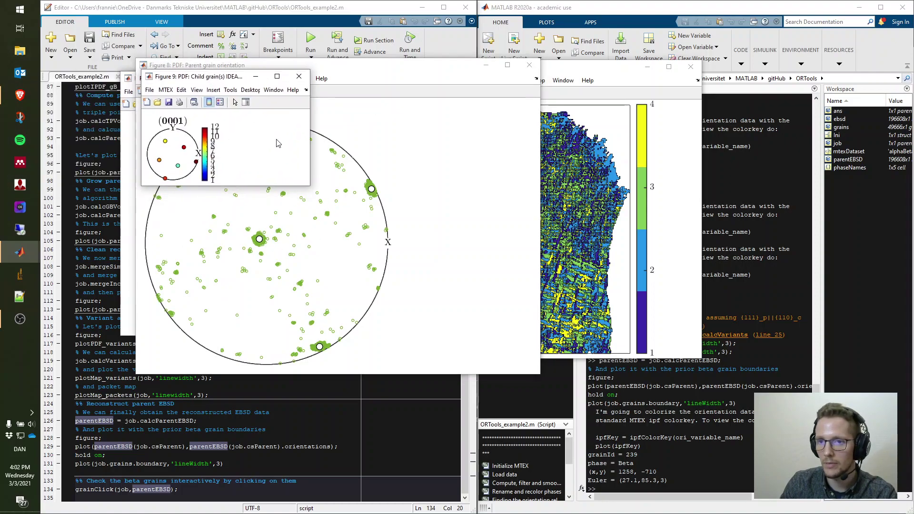
pyautogui.moveTo(310, 186); pyautogui.dragTo(555, 382)
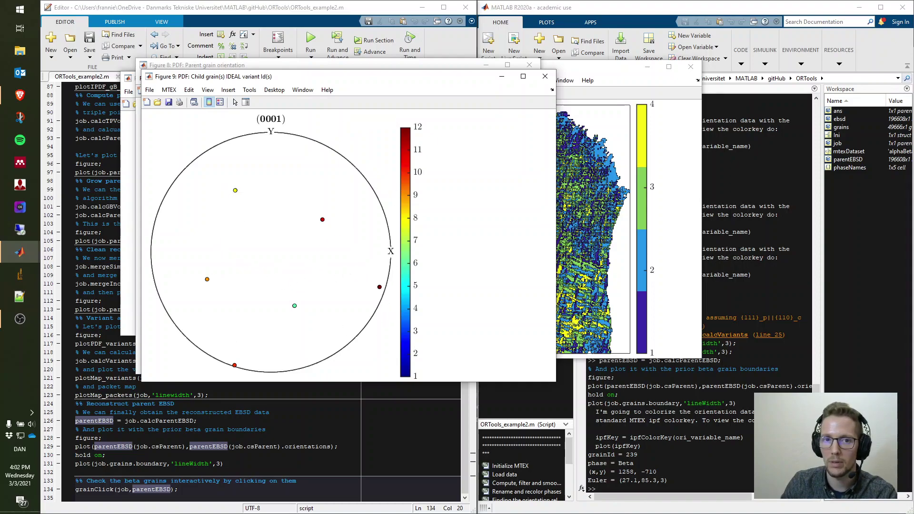
pyautogui.moveTo(603, 180); pyautogui.dragTo(509, 77)
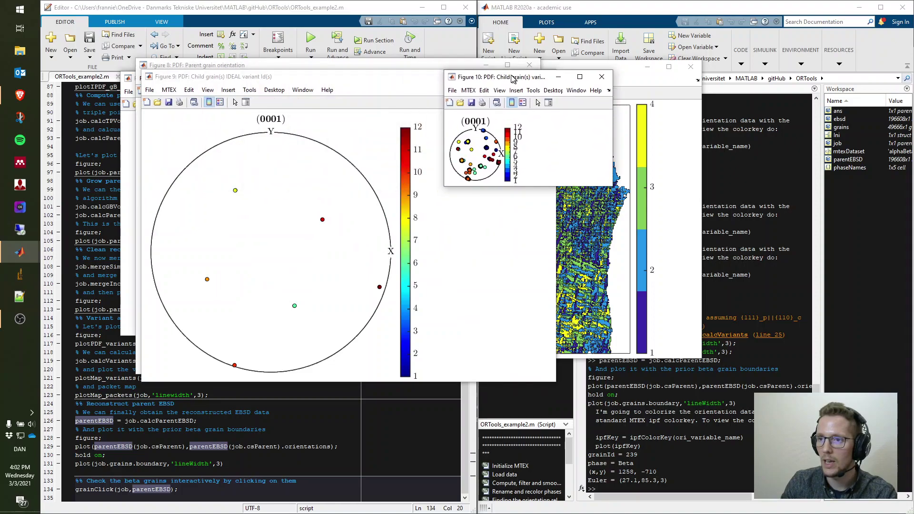
pyautogui.moveTo(610, 186); pyautogui.dragTo(857, 396)
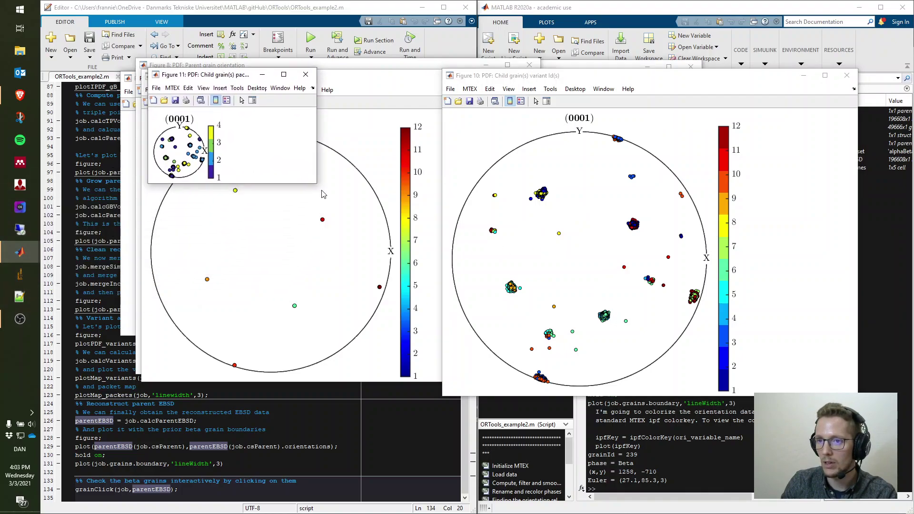
pyautogui.moveTo(317, 182); pyautogui.dragTo(458, 395)
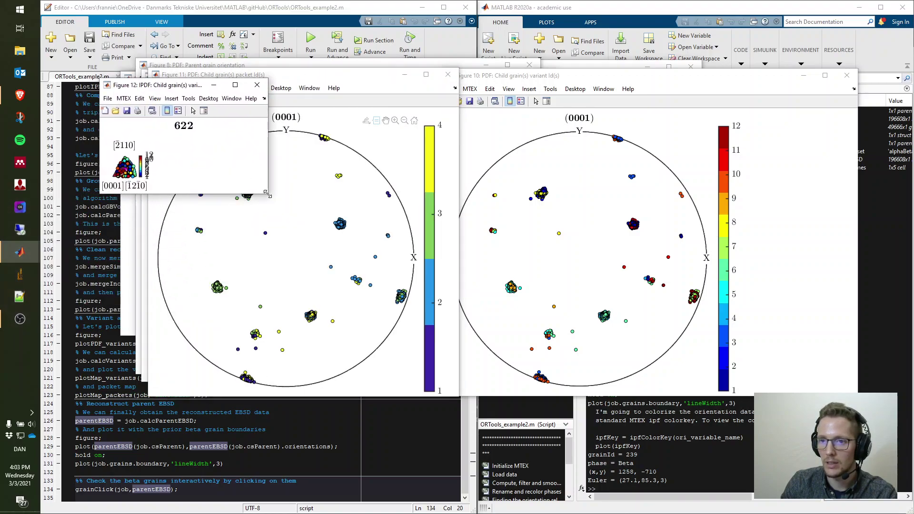
# Enlarge the two child grain inverse pole figures, colored by variant Id and by packet Id, side by side
pyautogui.moveTo(268, 193); pyautogui.dragTo(486, 370)
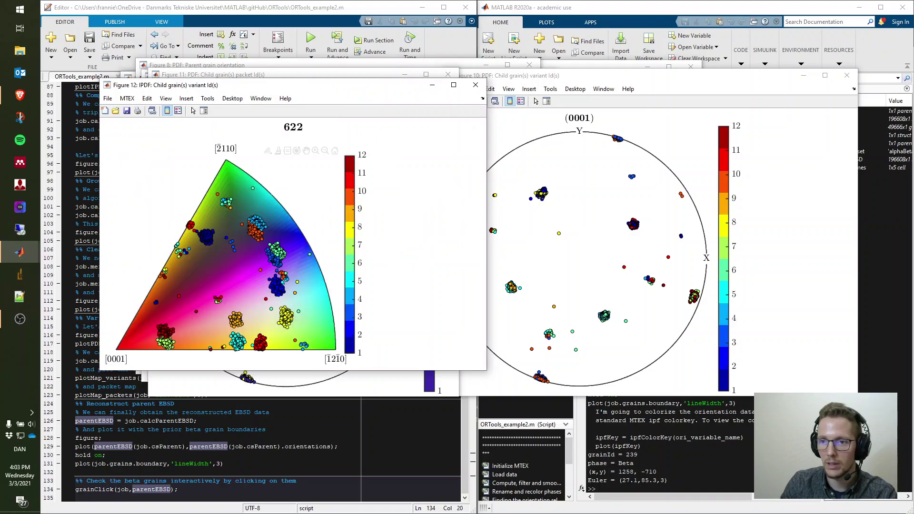
pyautogui.moveTo(536, 93); pyautogui.dragTo(544, 84)
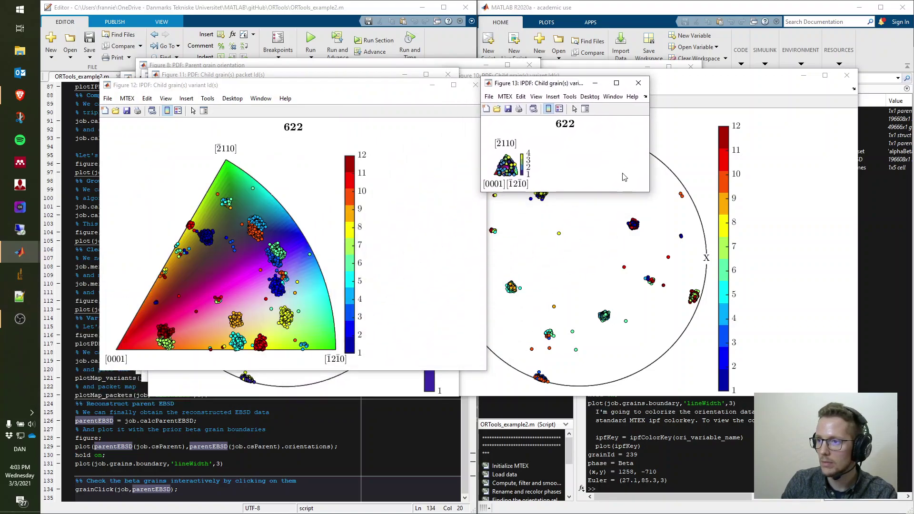
pyautogui.moveTo(649, 192); pyautogui.dragTo(815, 372)
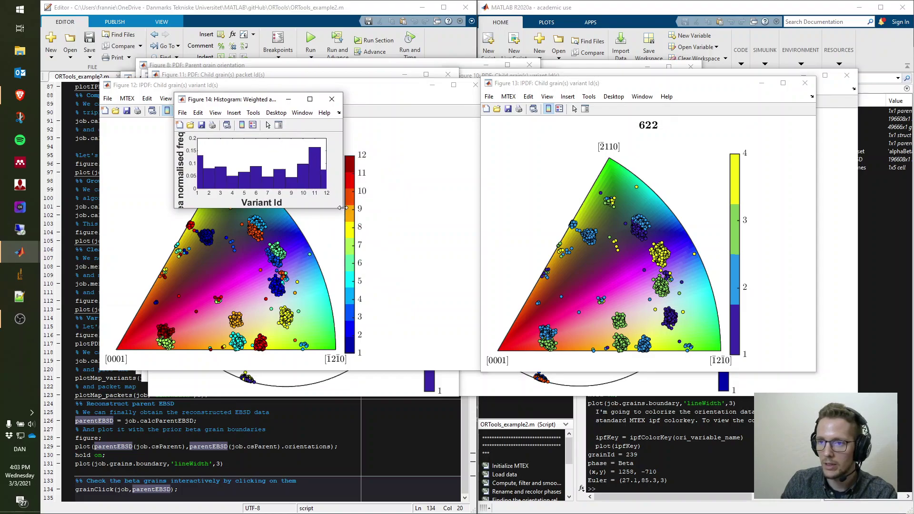
# Enlarge the weighted area histograms of variant Ids and packet Ids and arrange them side by side
pyautogui.moveTo(341, 210); pyautogui.dragTo(528, 295)
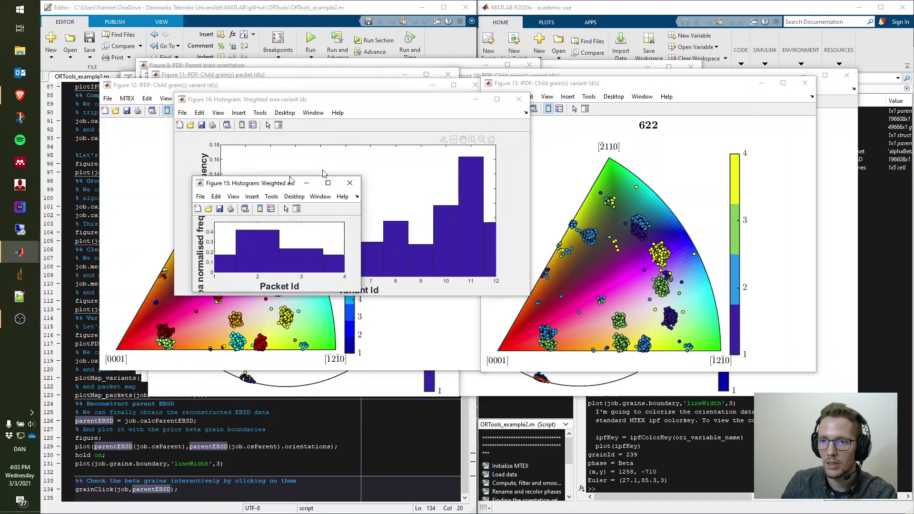
pyautogui.moveTo(246, 176); pyautogui.dragTo(476, 106)
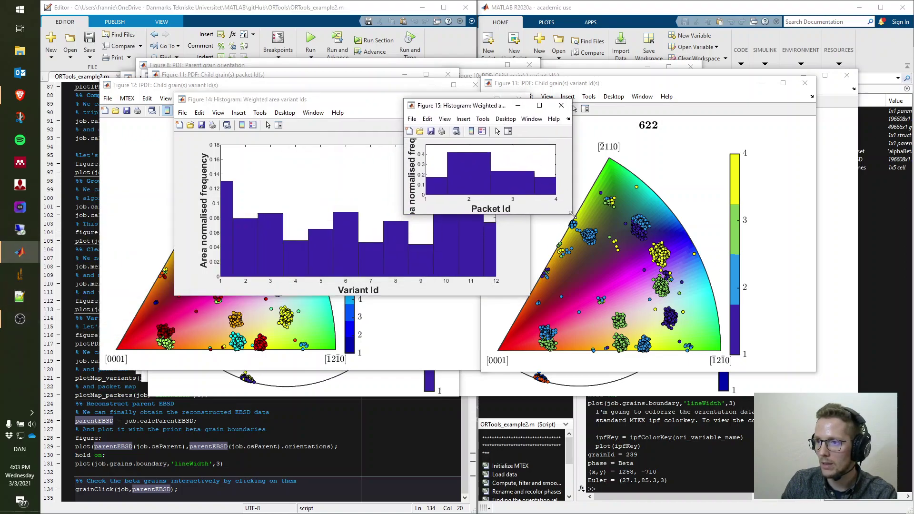
pyautogui.moveTo(571, 213); pyautogui.dragTo(701, 276)
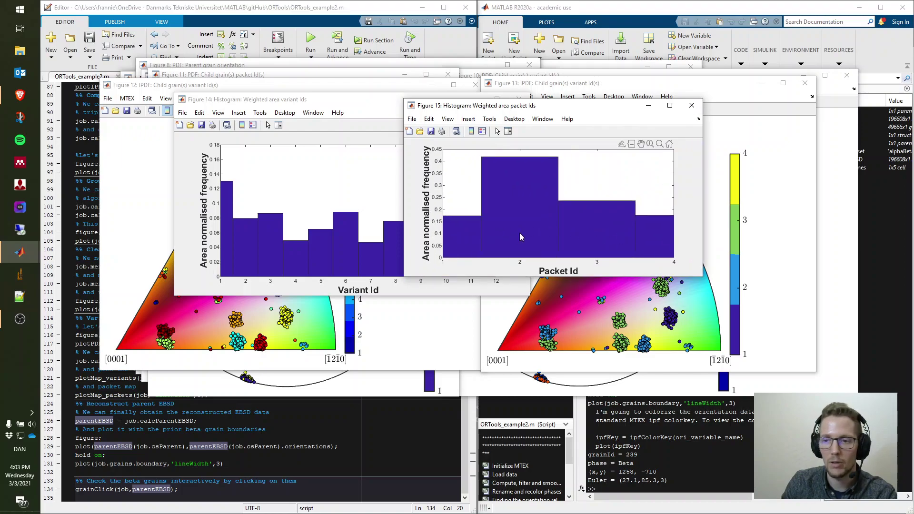
# Enlarge the interactive parent grain map and select the small beta grain just below the white triangular spot
pyautogui.moveTo(286, 171); pyautogui.dragTo(282, 59)
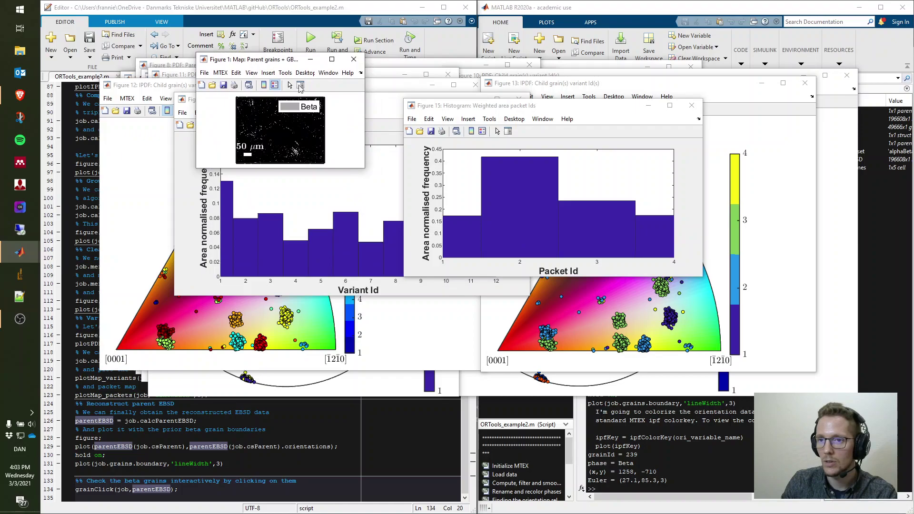
pyautogui.moveTo(364, 168); pyautogui.dragTo(884, 423)
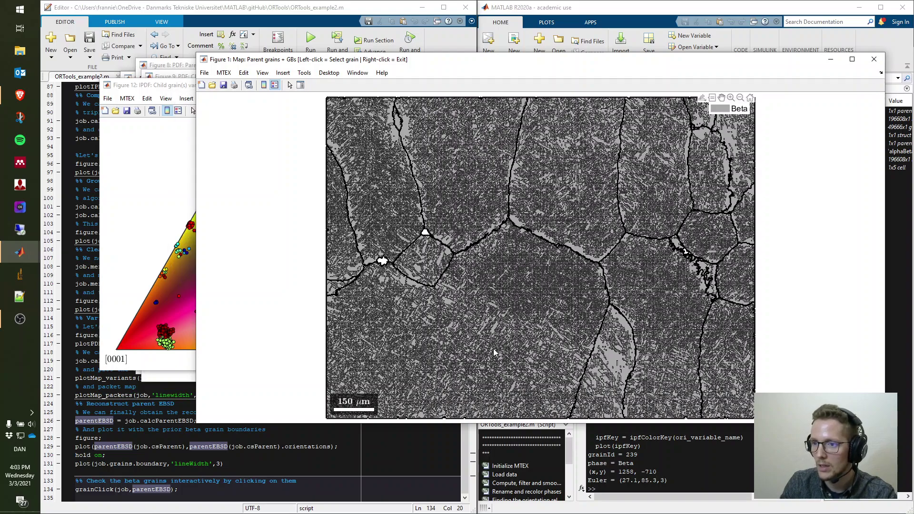
pyautogui.click(428, 253)
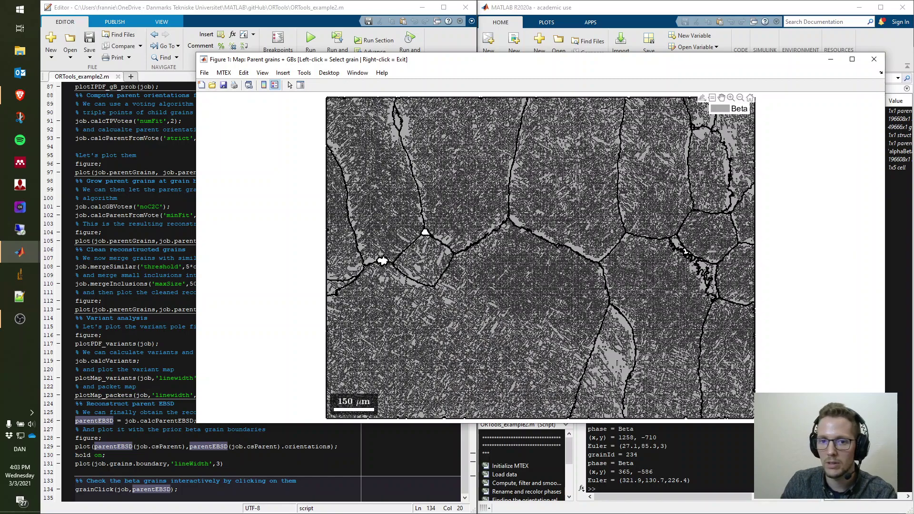
# Return to the script's Load data section and examine the lines that load the alphaBetaTitanium dataset
pyautogui.click(14, 326)
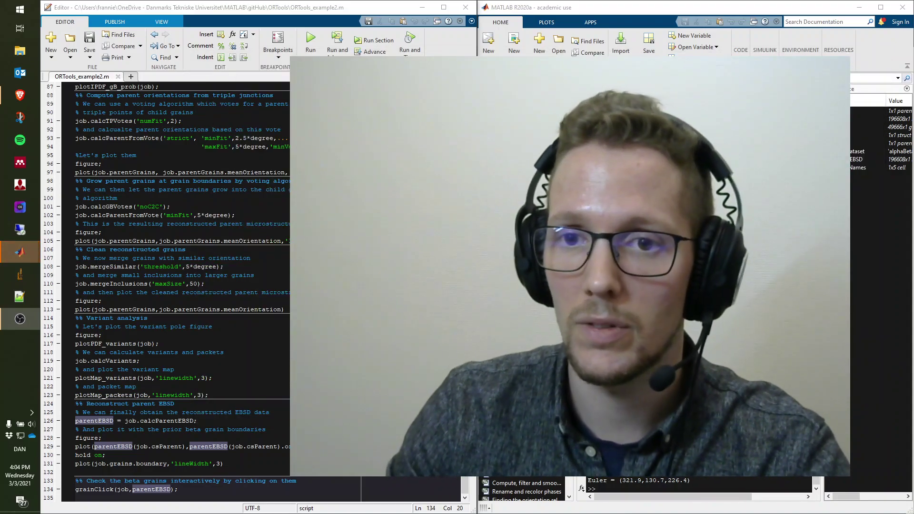
pyautogui.click(111, 224)
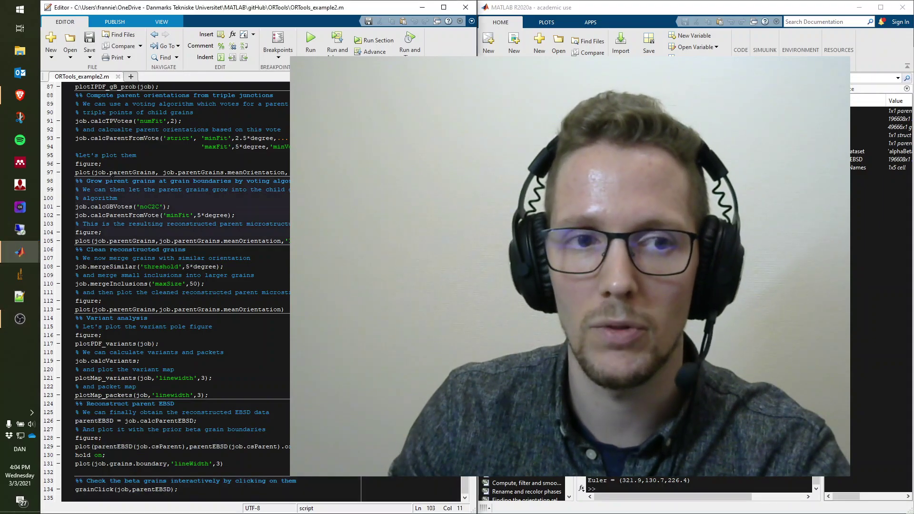
pyautogui.scroll(20, 145, 208)
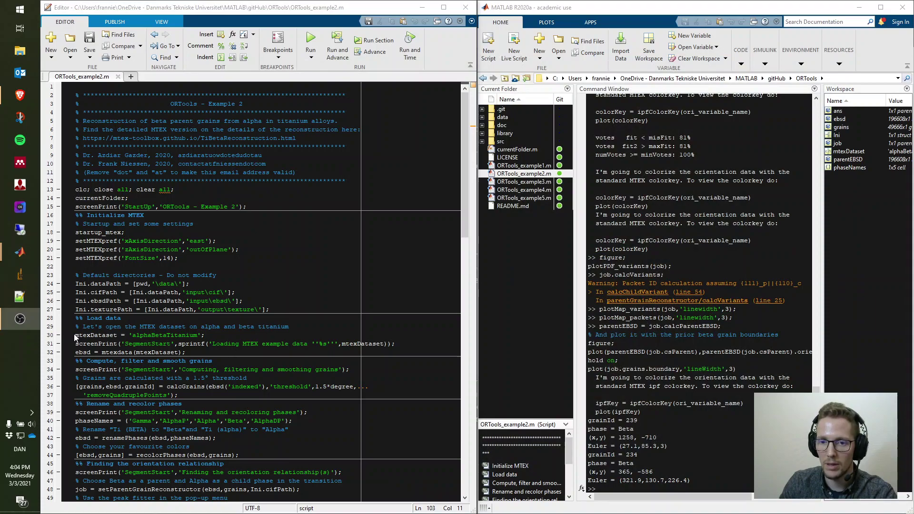
pyautogui.moveTo(76, 335); pyautogui.dragTo(301, 349)
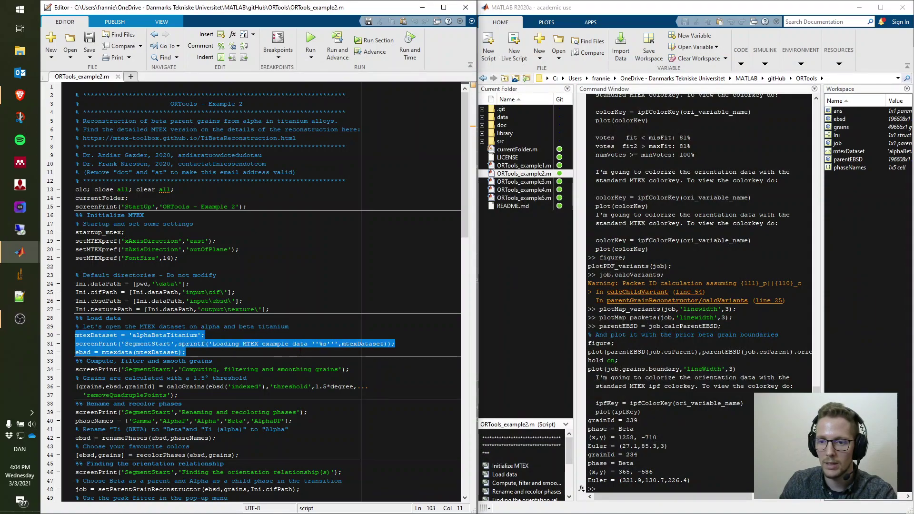
pyautogui.click(180, 337)
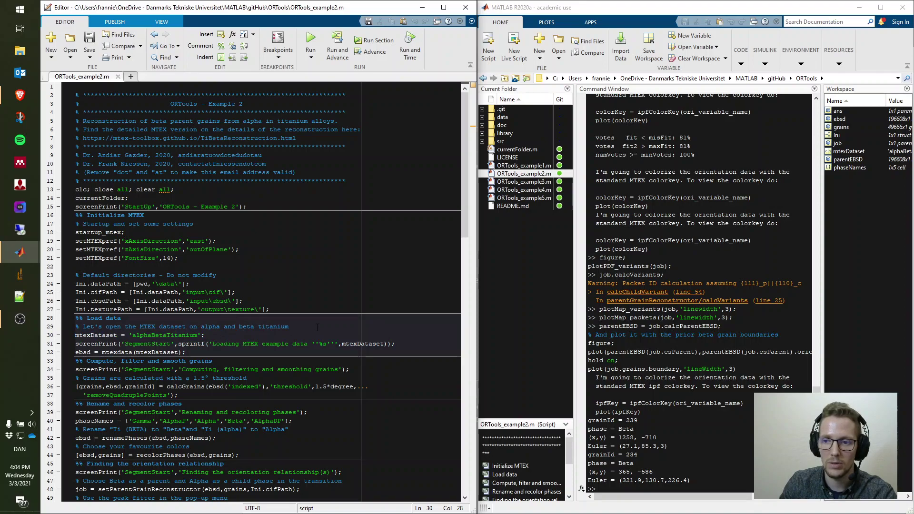